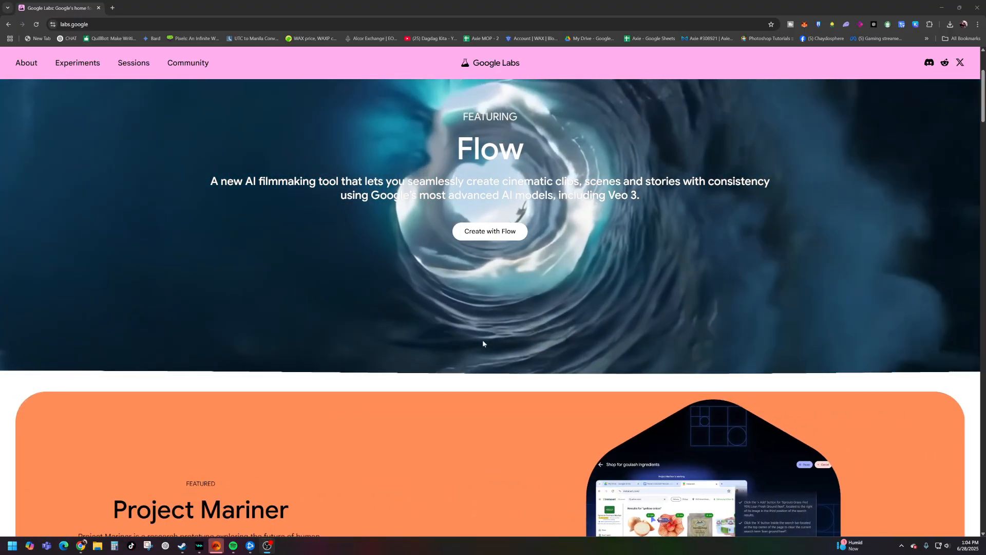
Step: Browse the Google Labs home page and open the full list of recommended AI tools
scroll(483, 339, "down", 2)
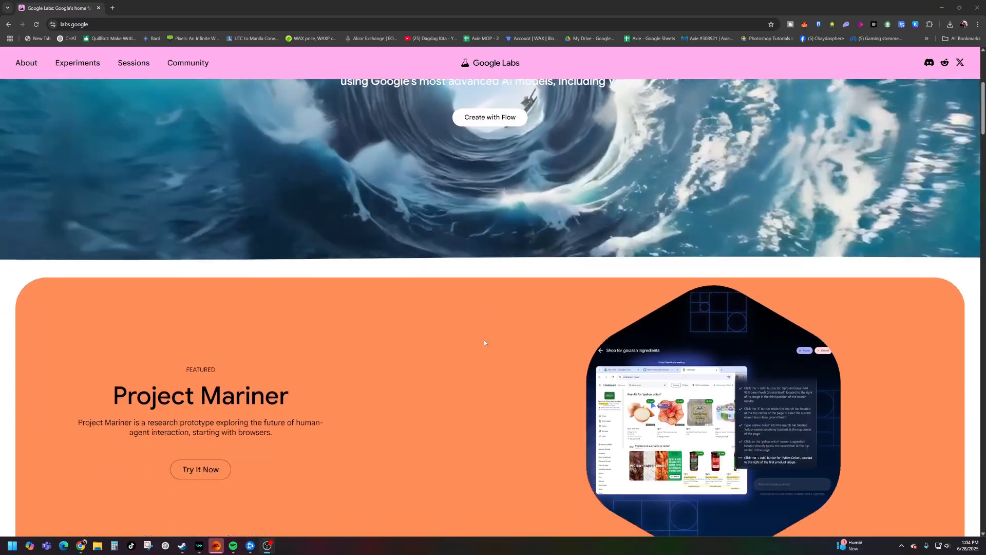
scroll(483, 340, "down", 2)
scroll(483, 340, "up", 5)
scroll(483, 340, "down", 20)
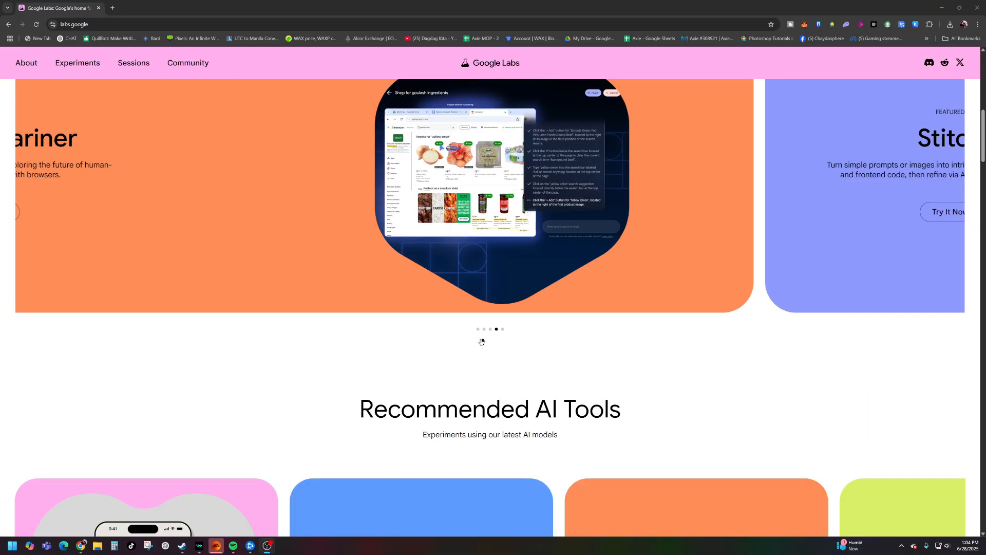
scroll(484, 341, "down", 1)
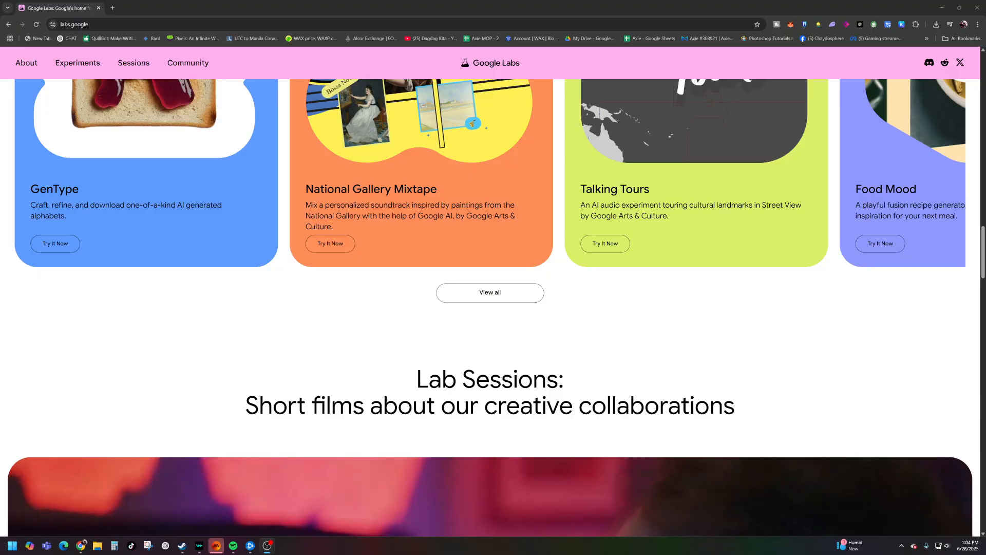
scroll(483, 341, "down", 4)
scroll(482, 371, "up", 15)
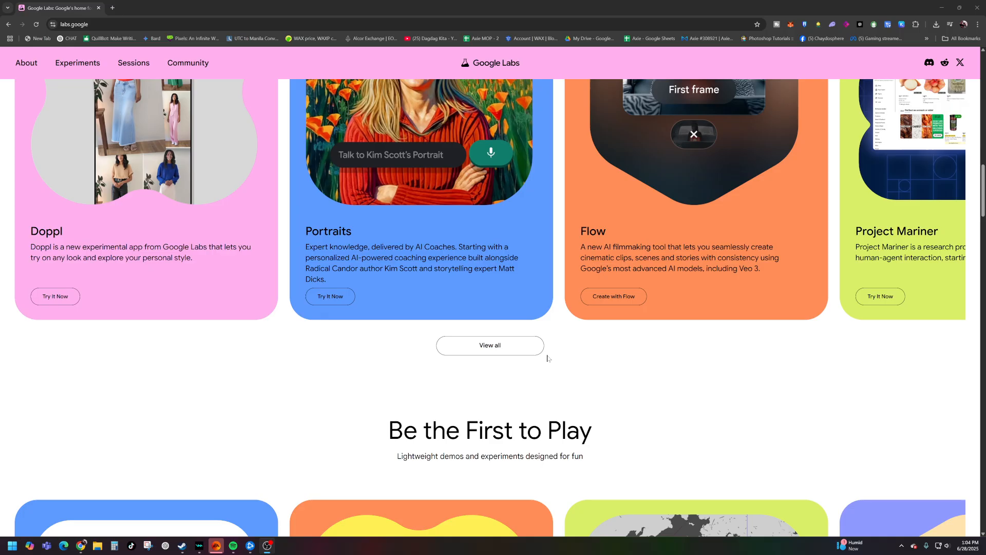
left_click(500, 346)
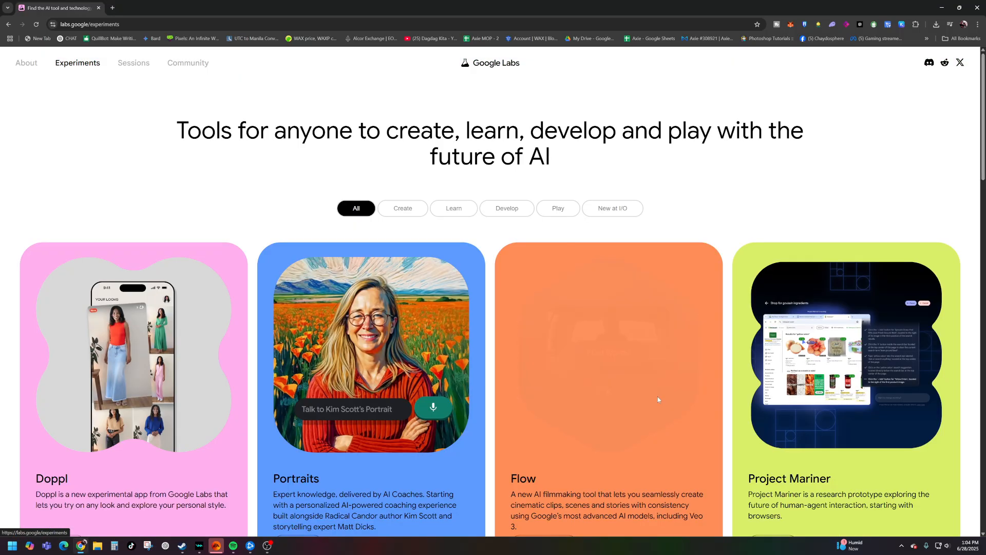
Step: Expand the experiments list, launch Whisk from its card and enter the tool's creation workspace
scroll(657, 398, "down", 15)
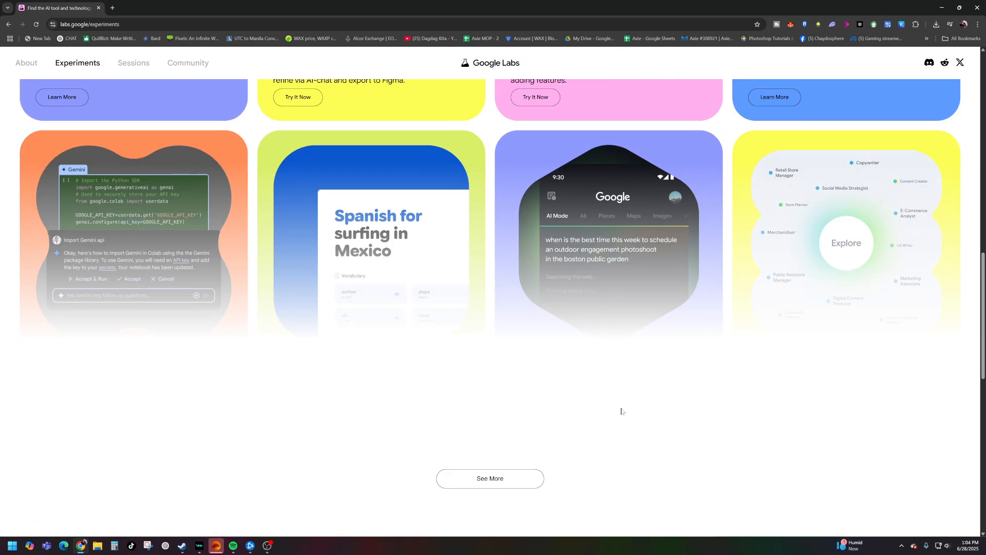
left_click(501, 480)
scroll(359, 406, "down", 3)
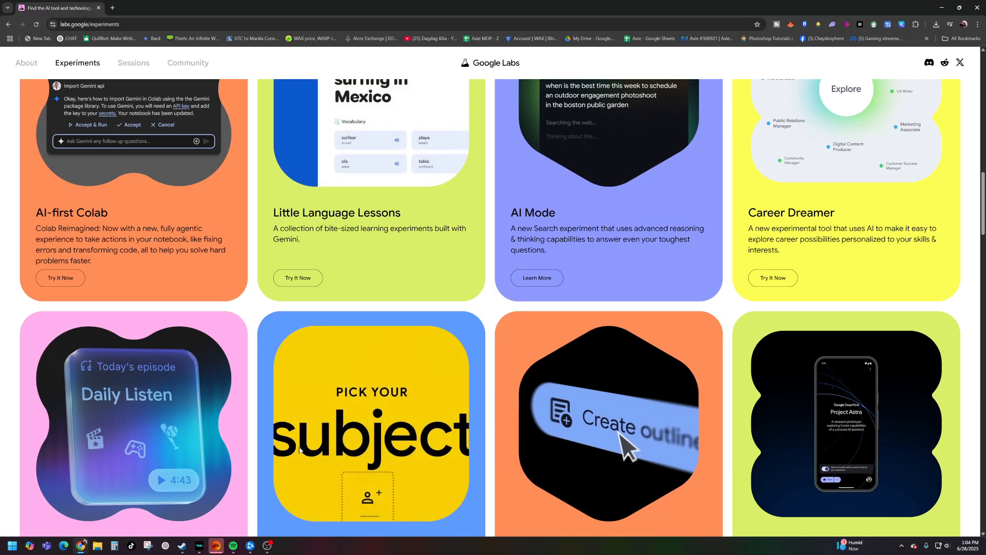
scroll(299, 448, "down", 4)
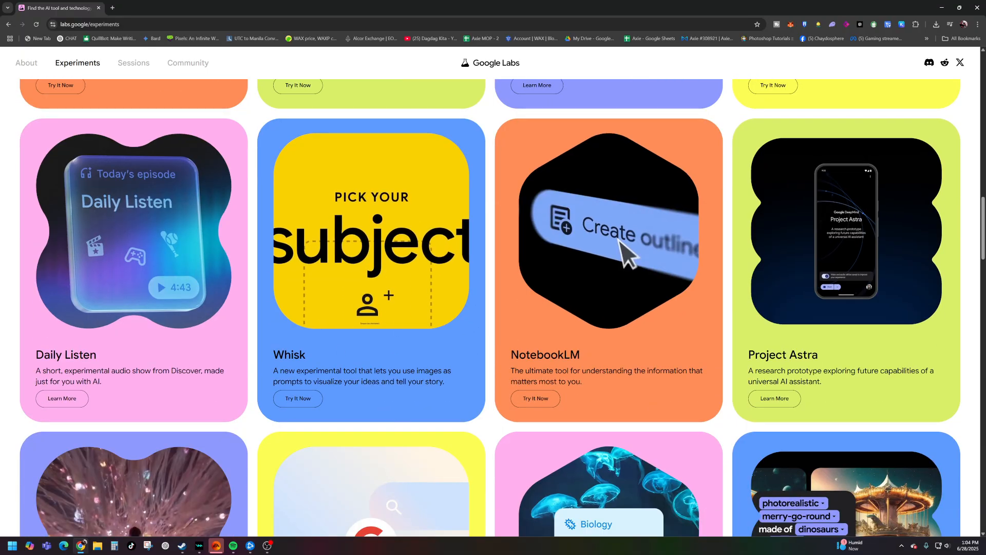
double_click(289, 354)
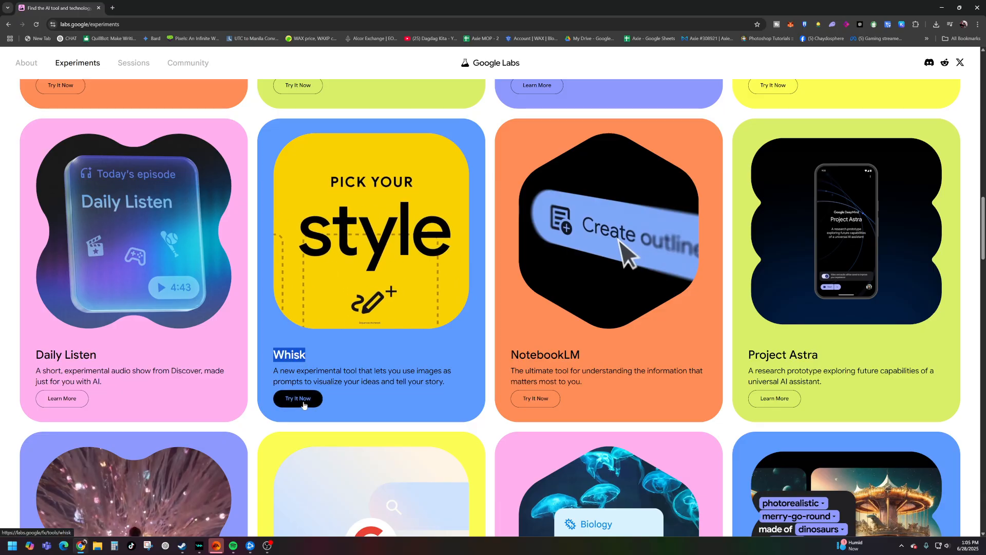
left_click(303, 403)
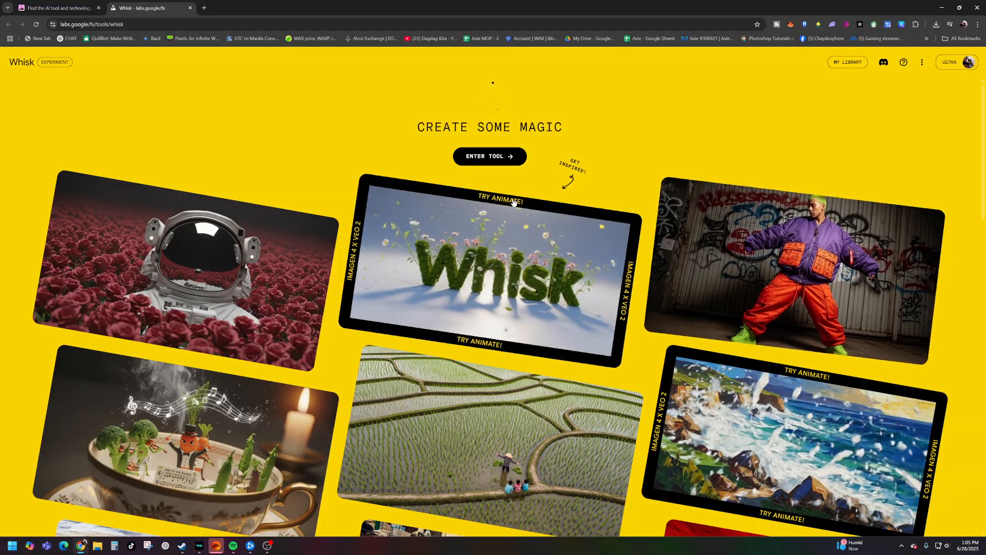
left_click(497, 162)
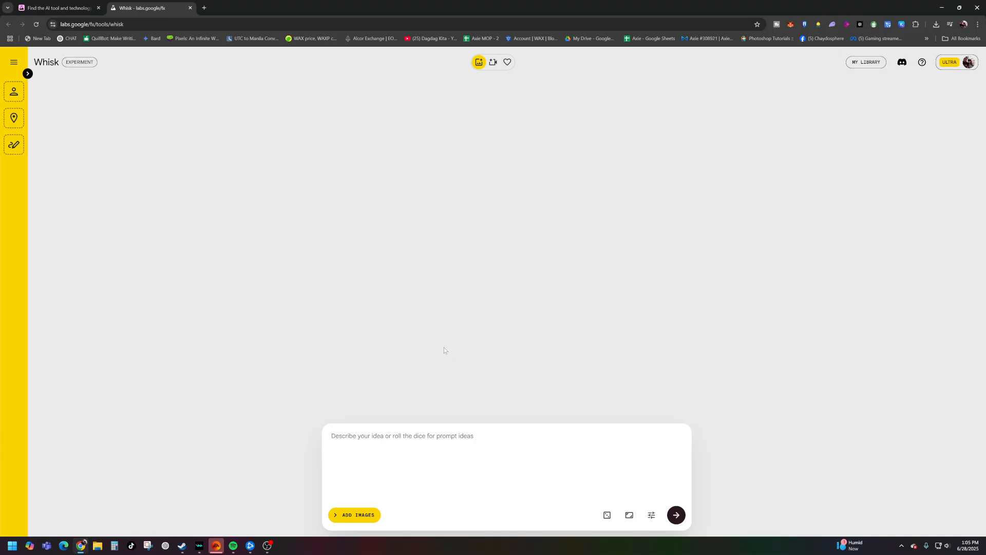
Step: Reveal the image inputs and upload the Lebron-JAMES Getty-Images.jpg file as the subject
left_click(28, 74)
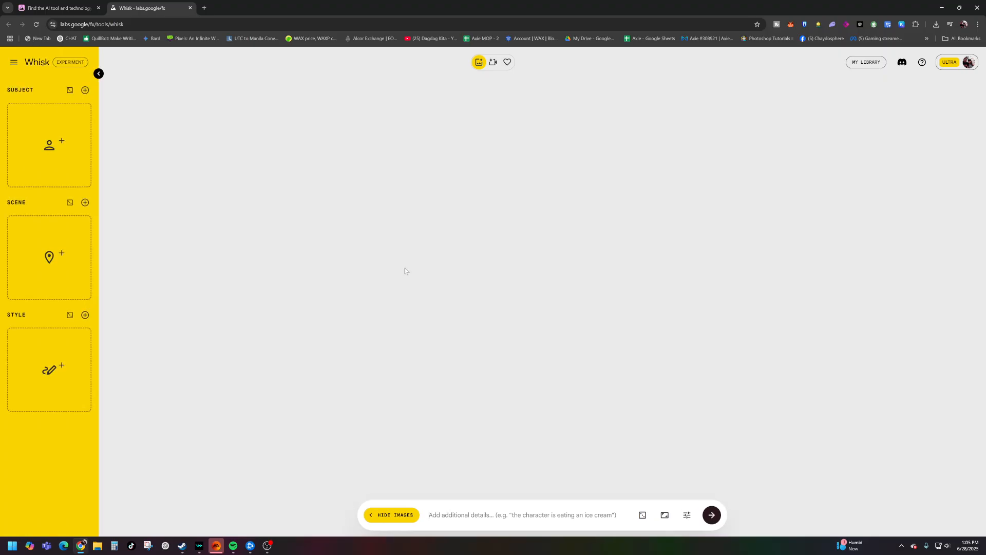
mouse_move(70, 176)
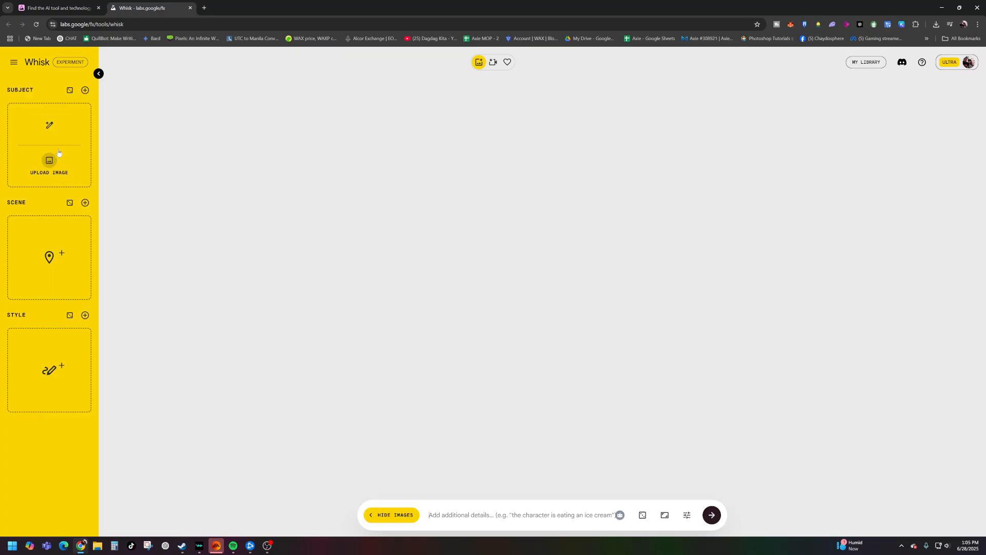
left_click(52, 171)
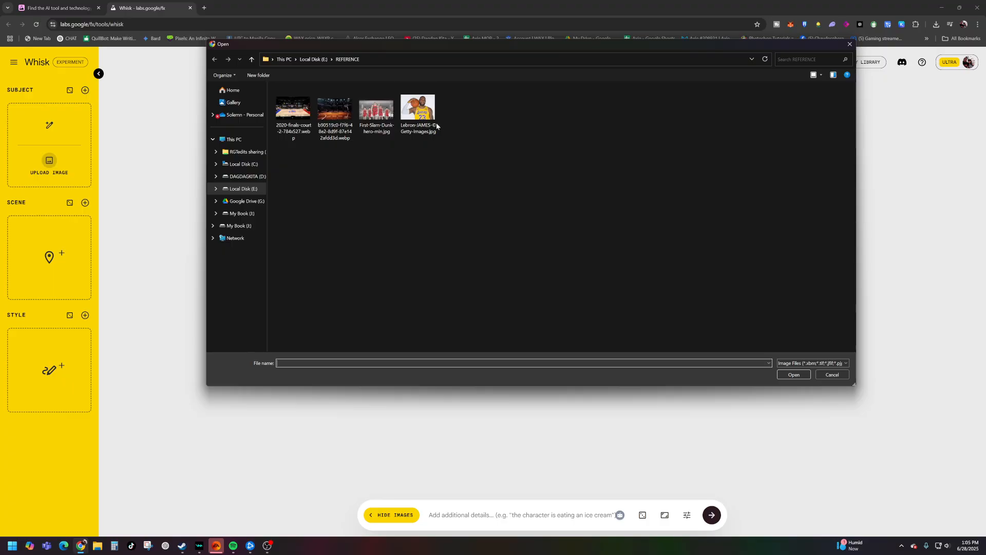
double_click(427, 125)
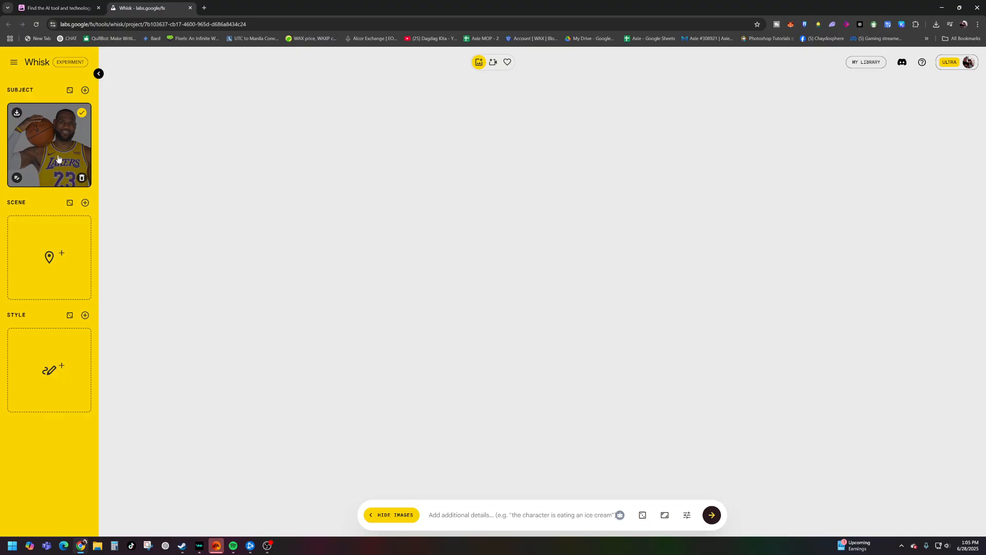
Step: Open the subject image's details, review its description and generate variations from the unedited text
left_click(16, 178)
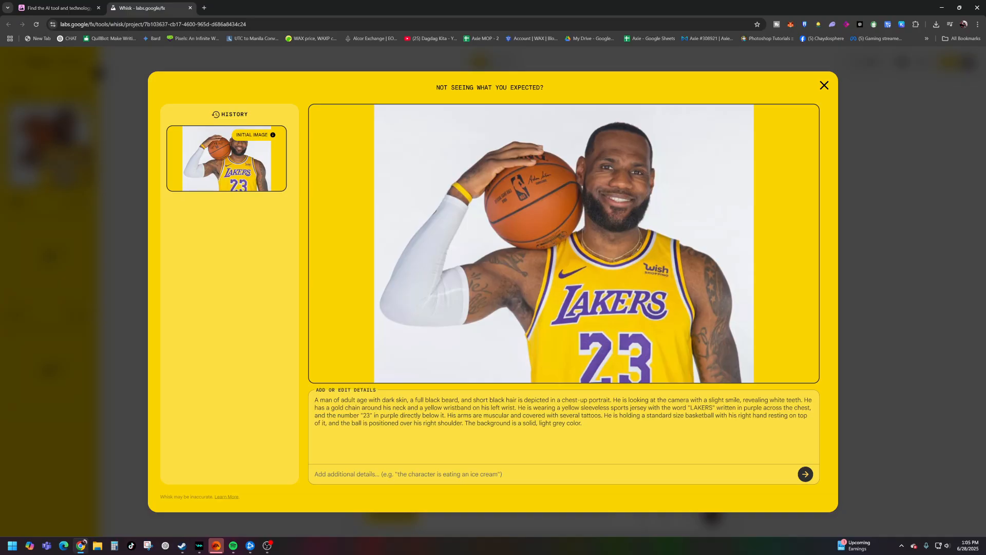
left_click_drag(583, 423, 299, 397)
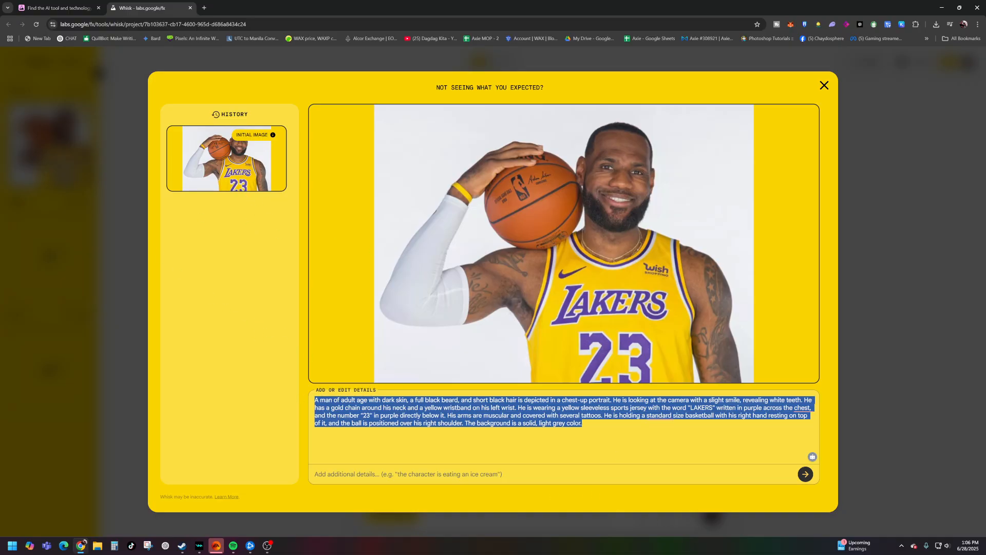
left_click(596, 425)
left_click_drag(583, 424, 308, 398)
left_click(804, 477)
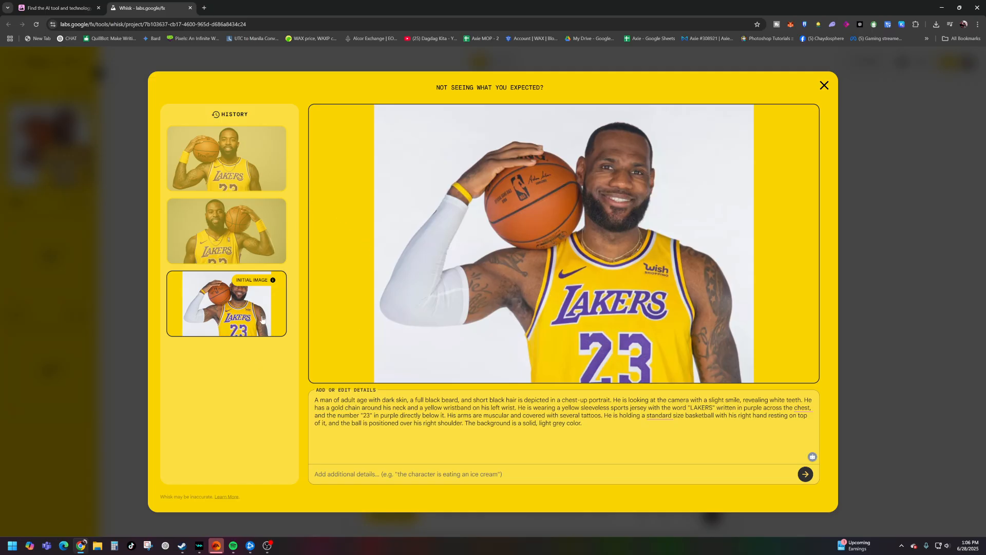
Step: Compare both generated subject variations, reselect the initial image and close the subject's details
left_click(251, 225)
left_click(223, 186)
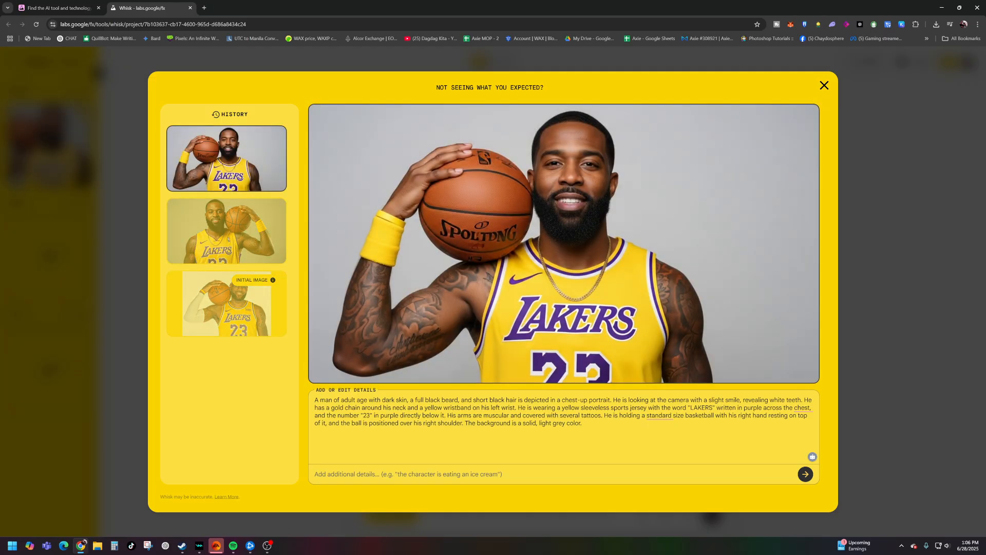
left_click(237, 229)
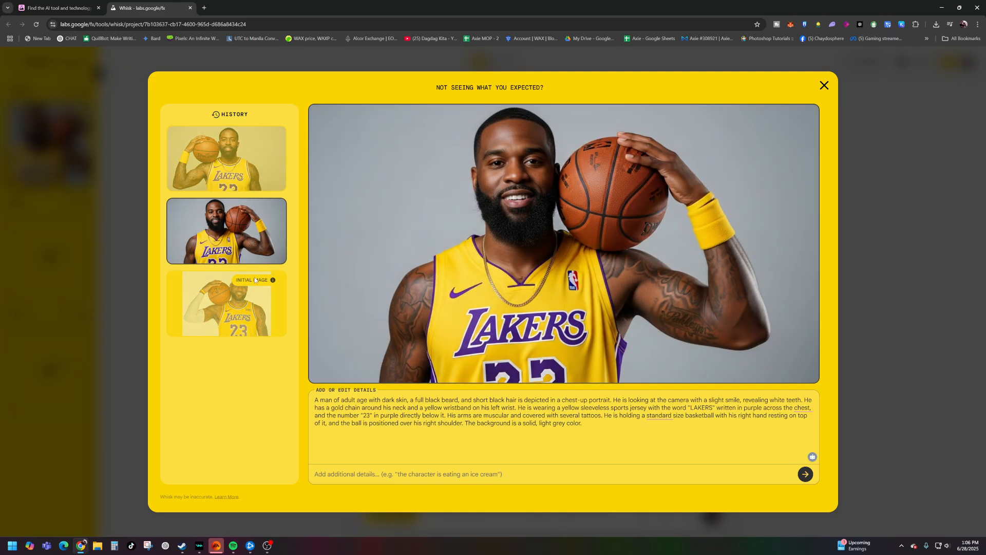
left_click(247, 328)
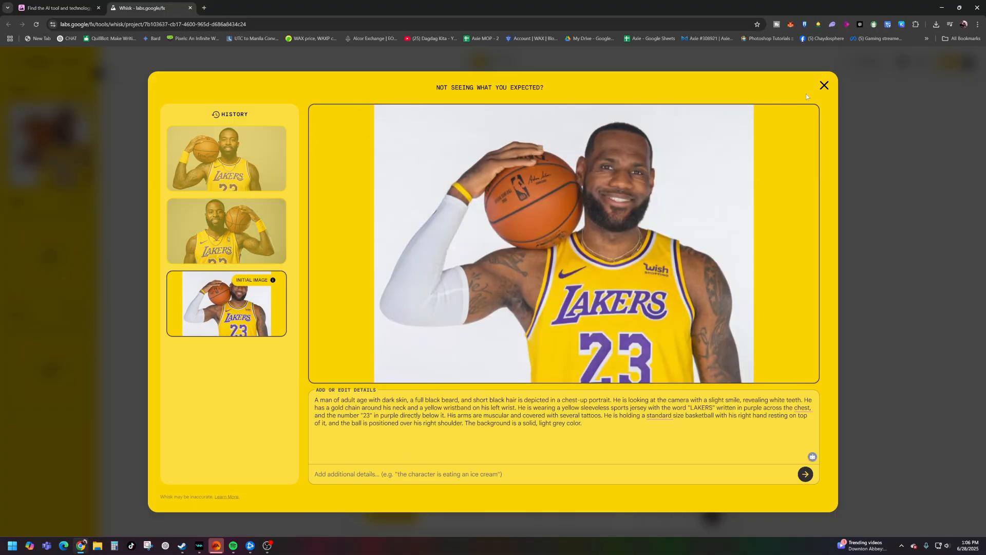
left_click(823, 85)
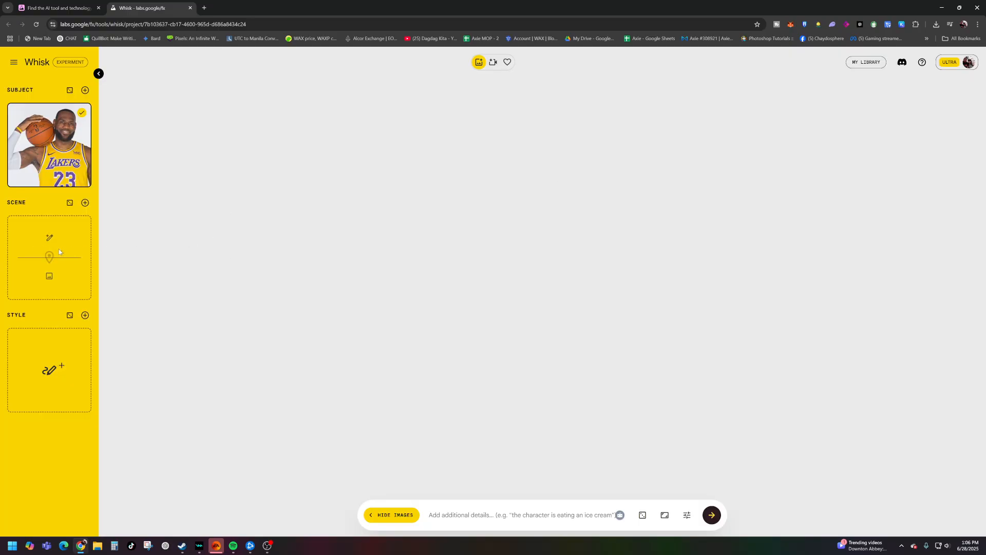
Step: Upload the dark basketball arena picture with the wooden court from the REFERENCE folder as the scene
mouse_move(70, 108)
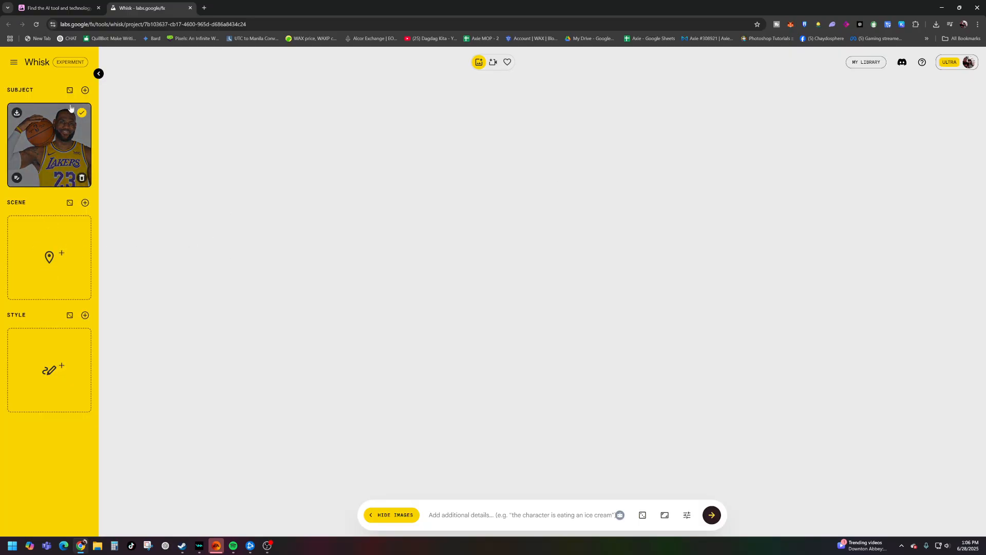
mouse_move(73, 278)
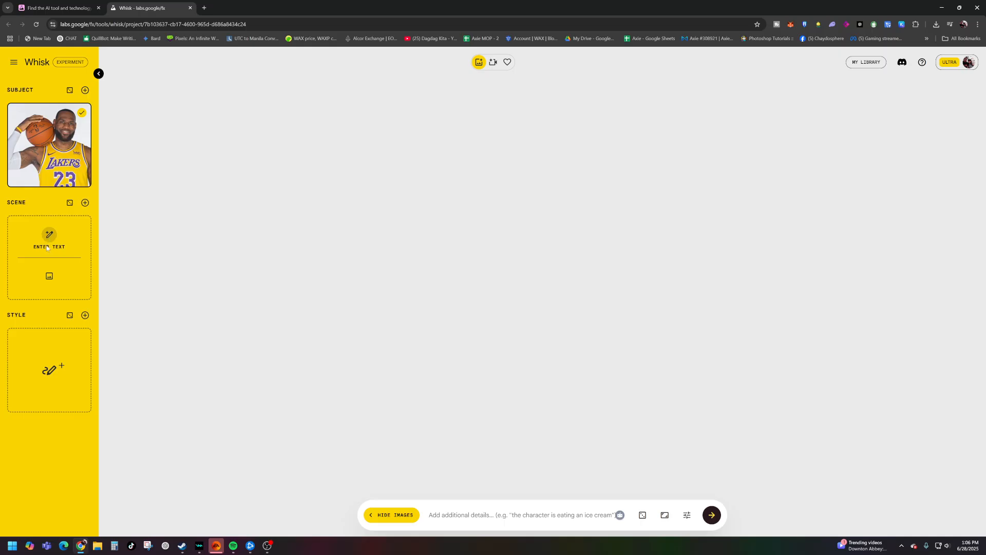
mouse_move(44, 128)
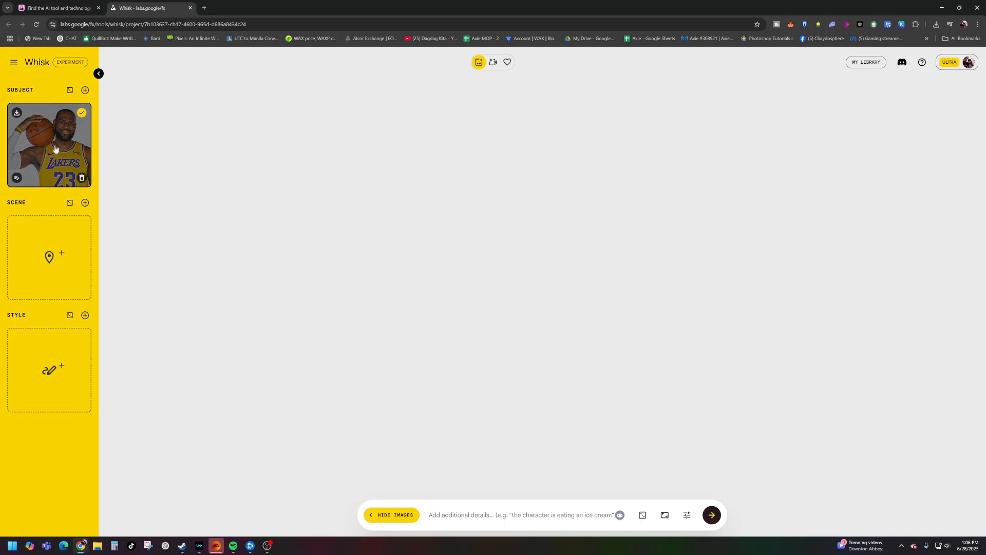
left_click(50, 275)
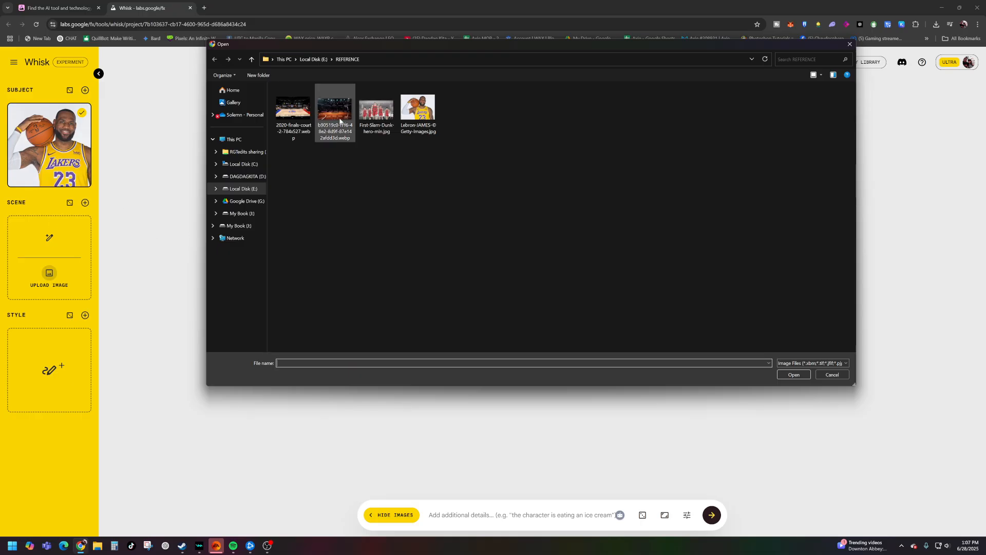
double_click(335, 110)
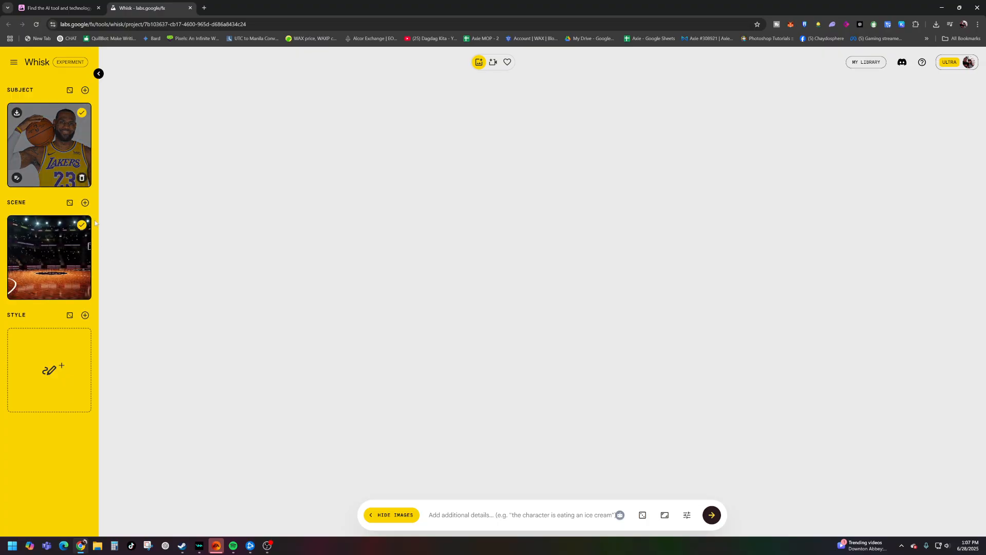
Step: Generate scene variations from the existing description, compare them and keep the initial arena image as the scene
left_click(17, 291)
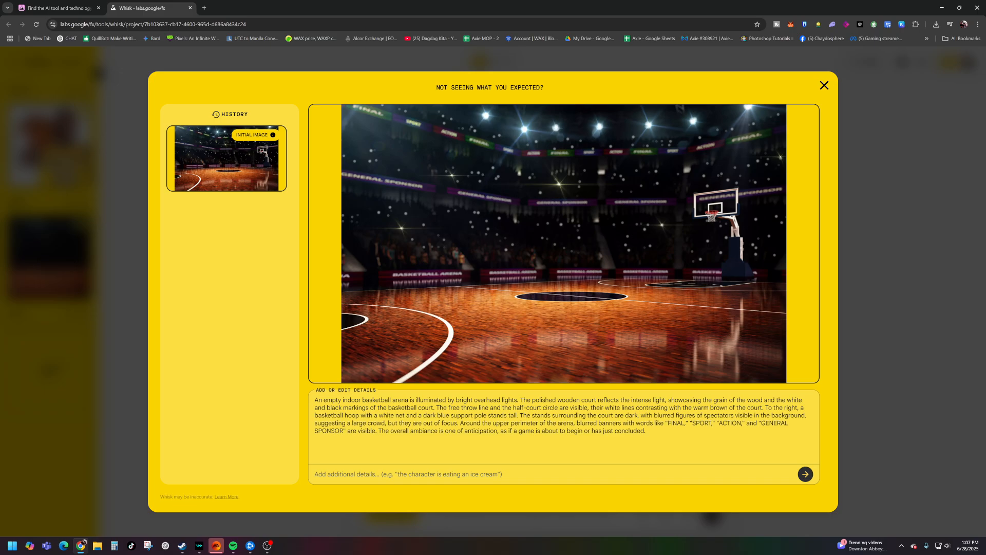
left_click(806, 473)
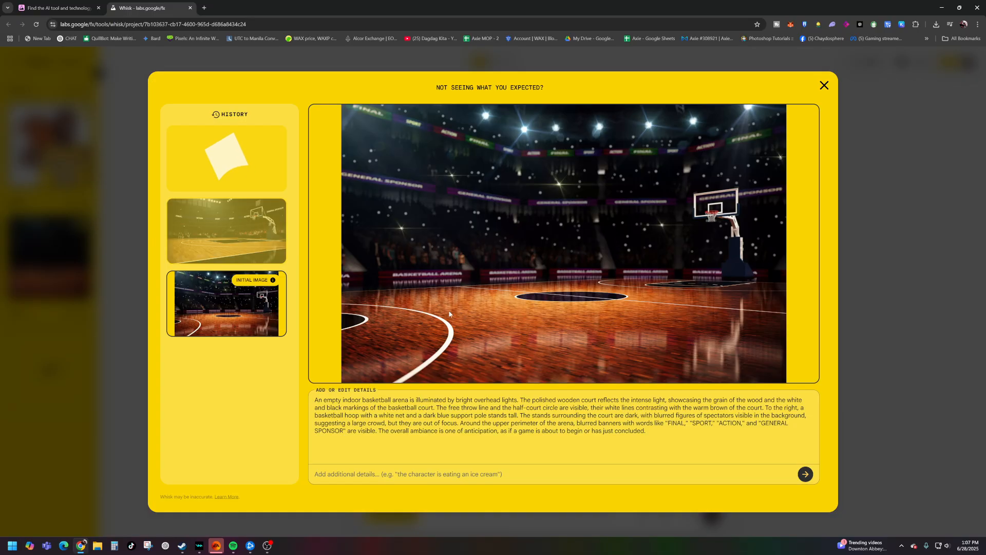
left_click(244, 232)
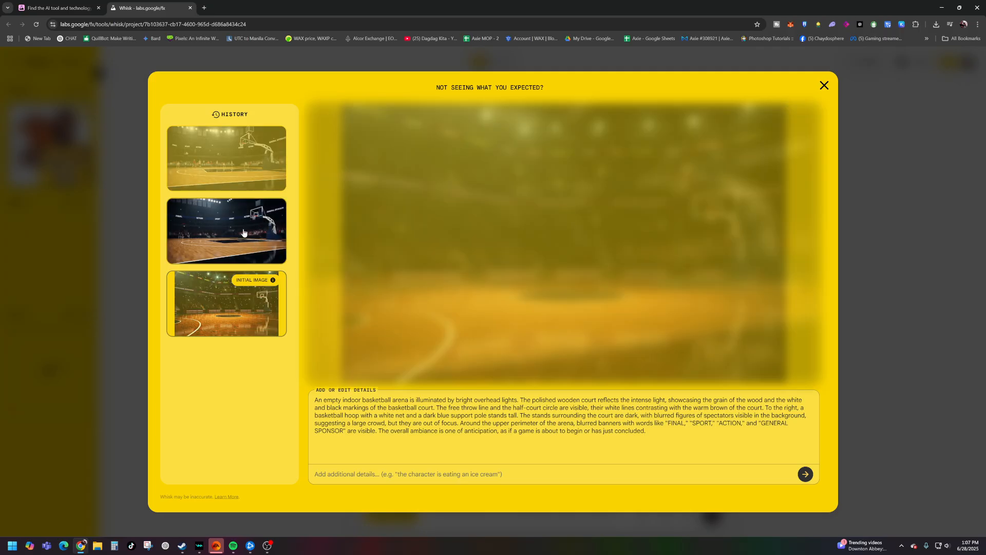
left_click(229, 167)
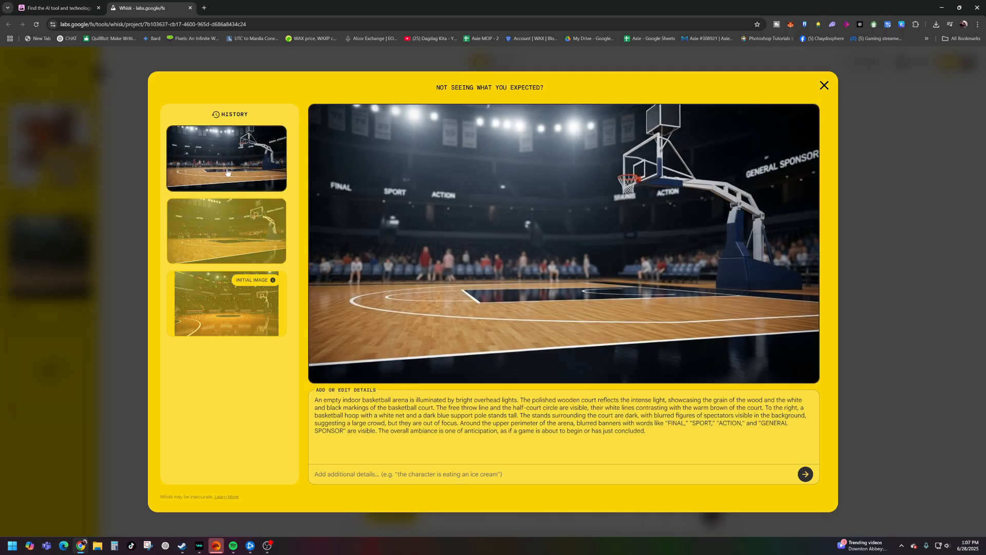
left_click(232, 299)
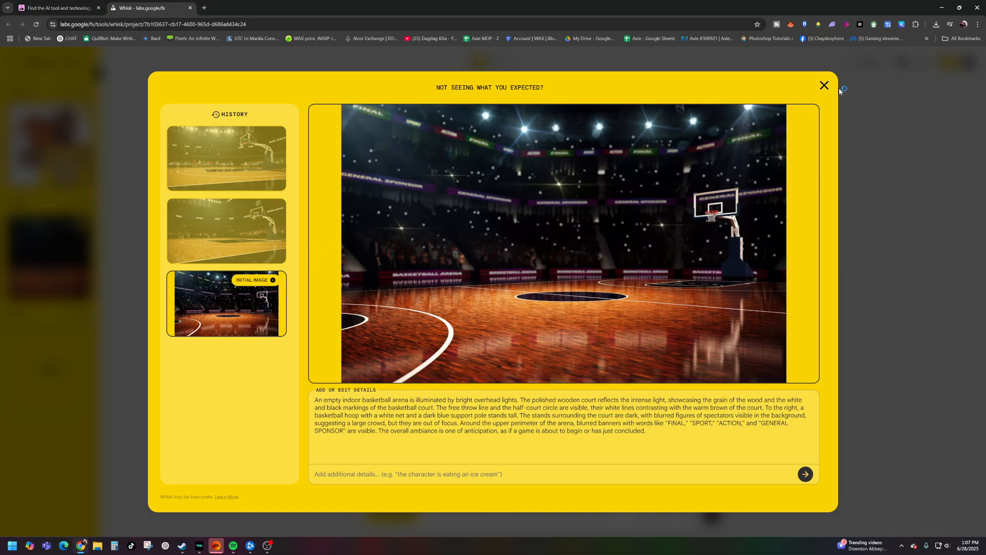
left_click(824, 86)
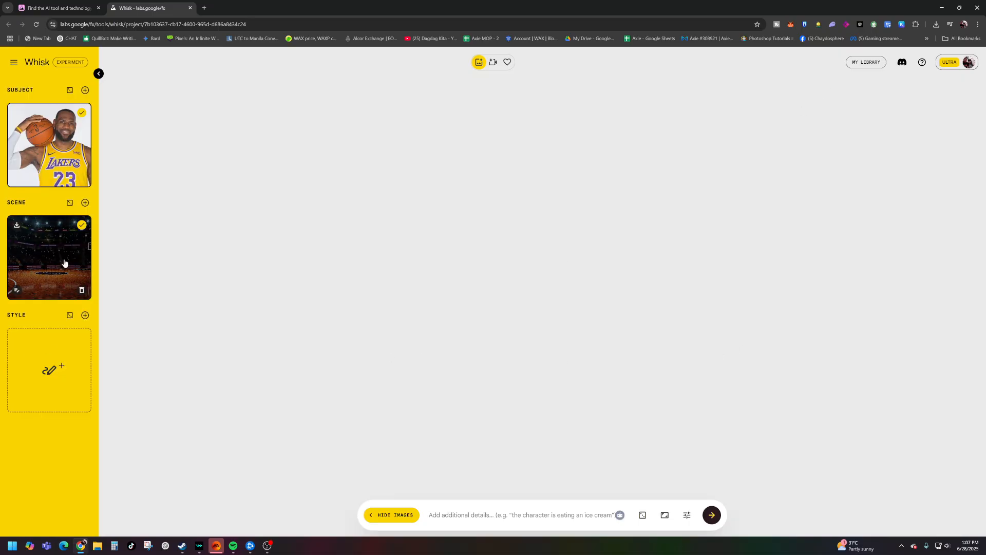
Step: Upload 2020-finals-court-2-784x527.webp from the REFERENCE folder as the style image
mouse_move(44, 375)
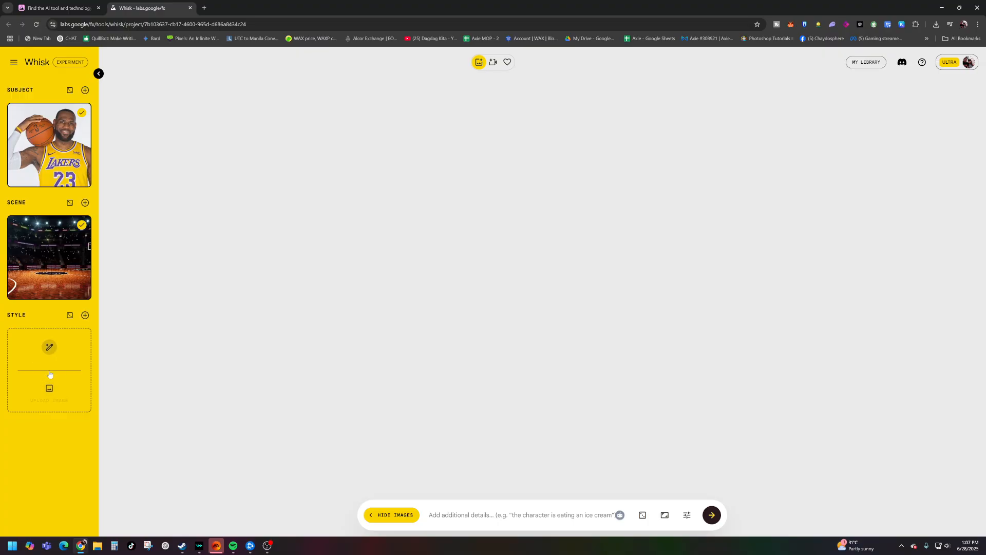
left_click(49, 387)
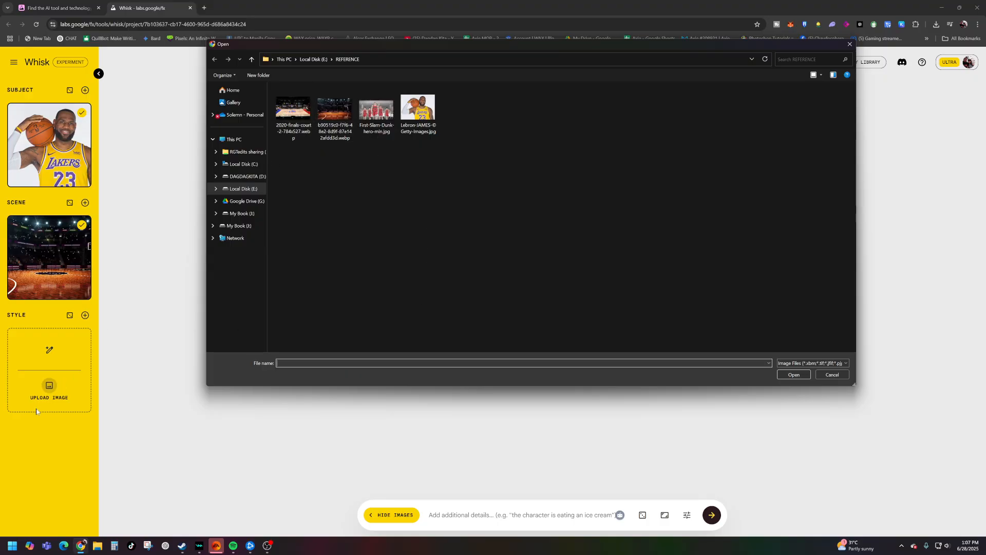
double_click(293, 109)
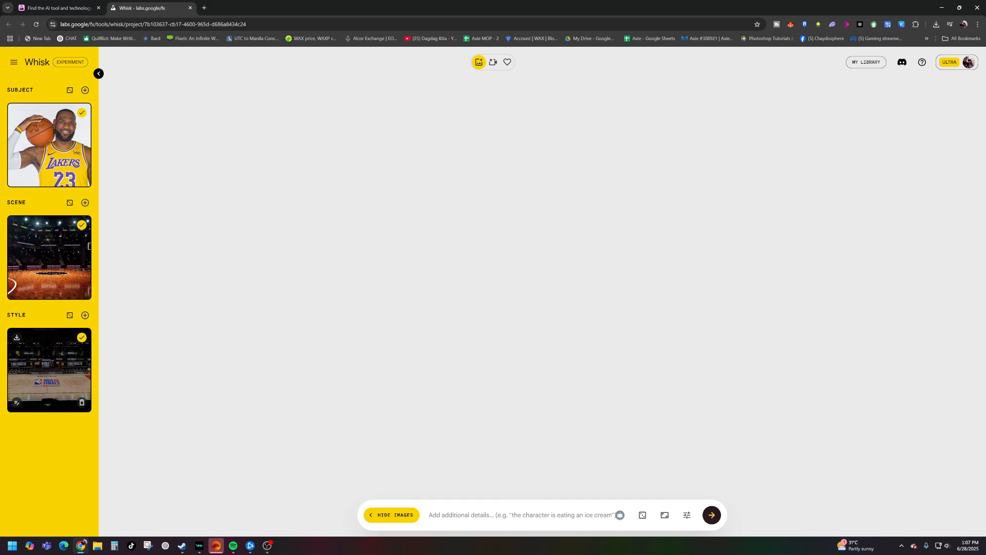
Step: Generate style variations from the unedited description, compare them and keep the initial finals court image as the style
left_click(17, 402)
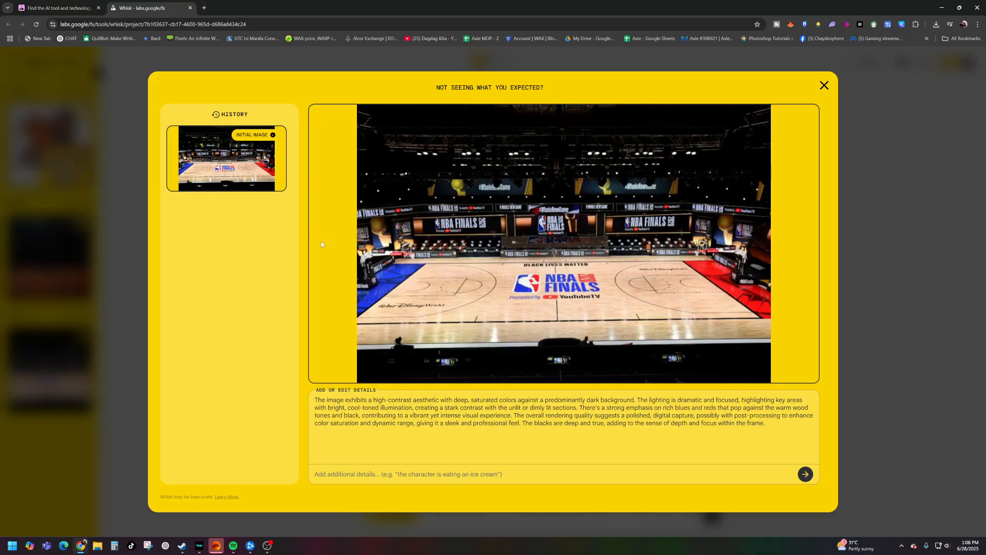
left_click(806, 478)
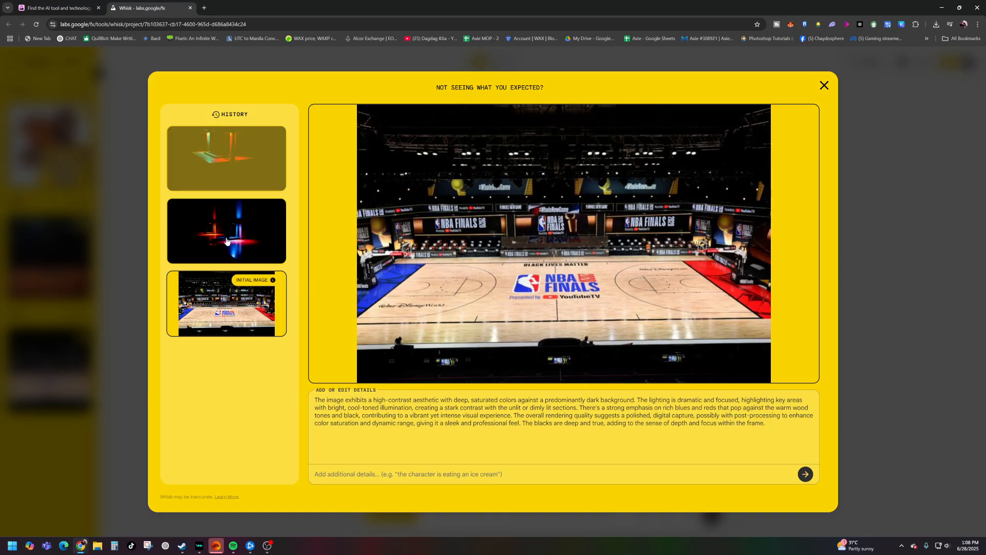
left_click(238, 220)
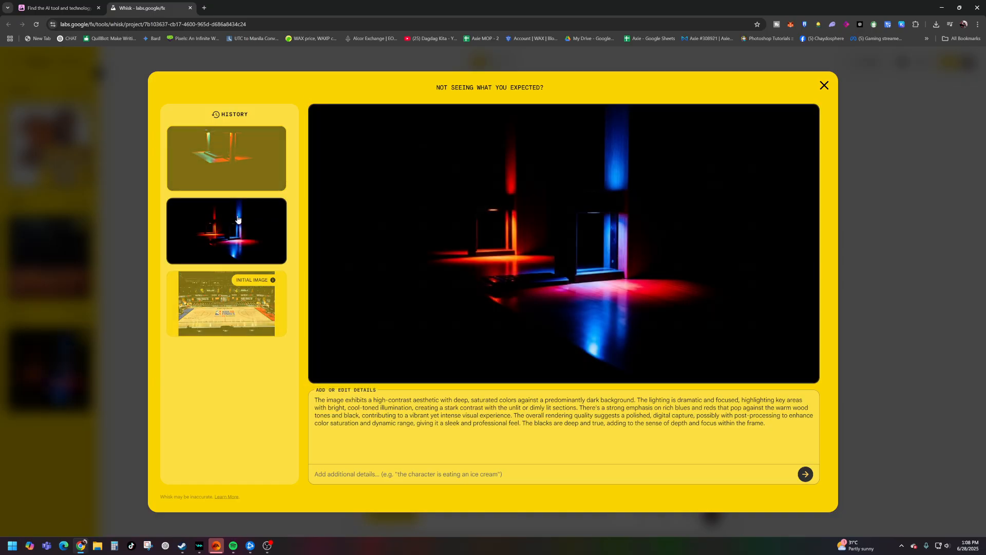
left_click(226, 150)
left_click(236, 234)
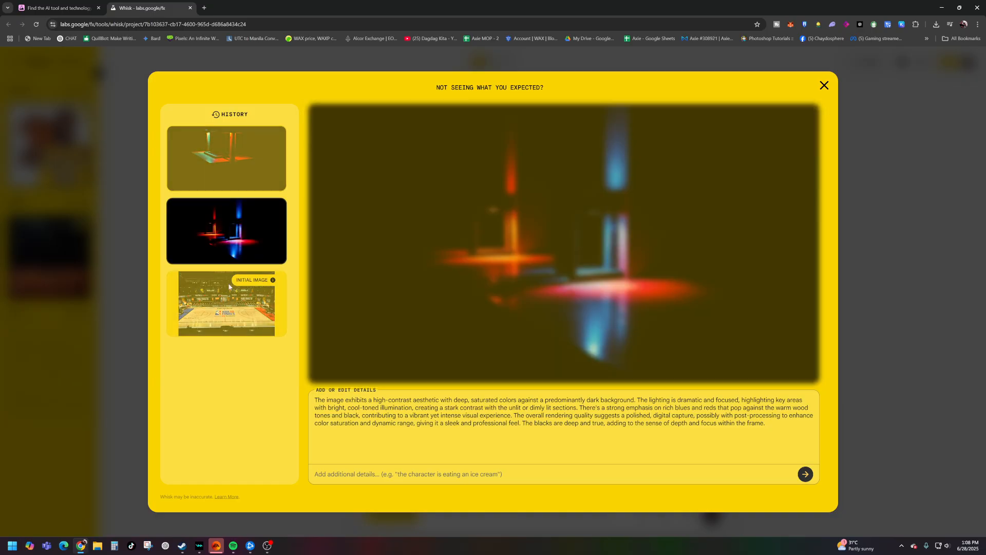
left_click(230, 329)
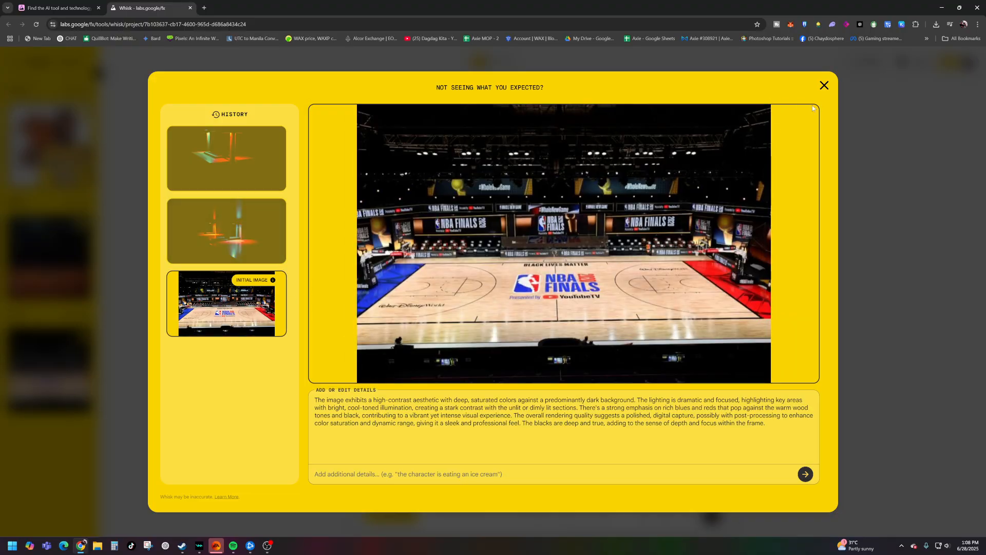
left_click(827, 90)
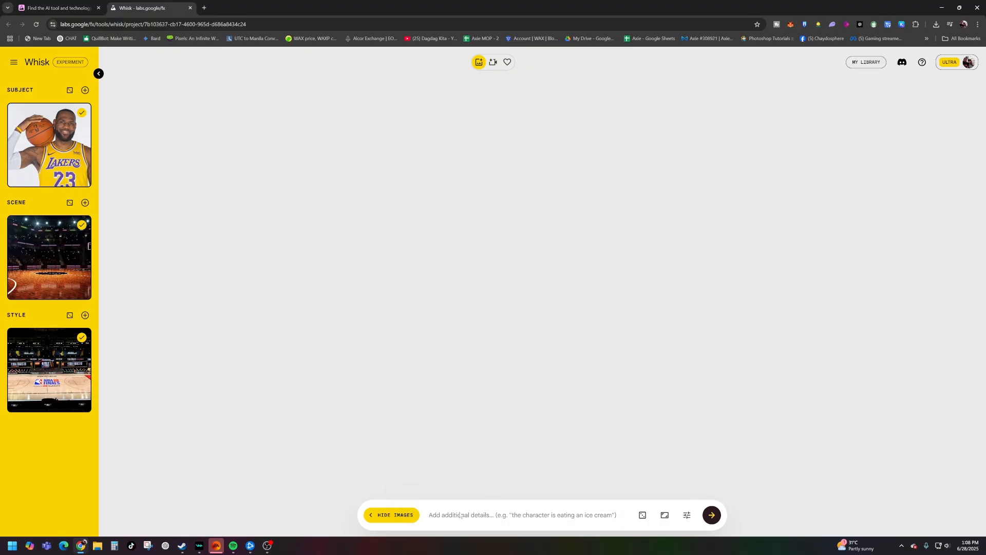
Step: Try to generate the combined image with the uploaded references, and roll a random image for the style
left_click(711, 515)
mouse_move(82, 375)
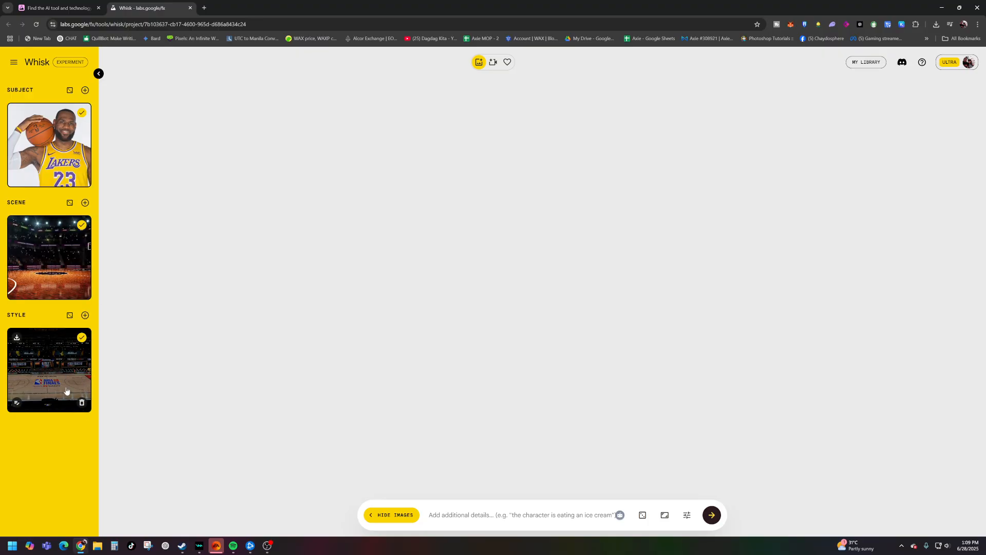
left_click(70, 320)
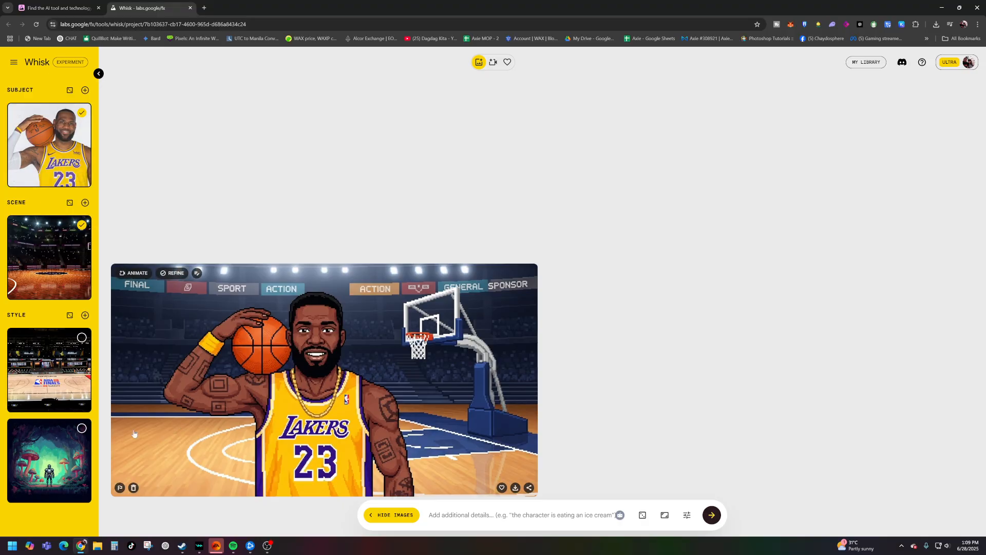
Step: Roll four more random style images: a red-haired anime portrait, geometric shapes, a cloudscape and a gold-framed pattern
left_click(69, 315)
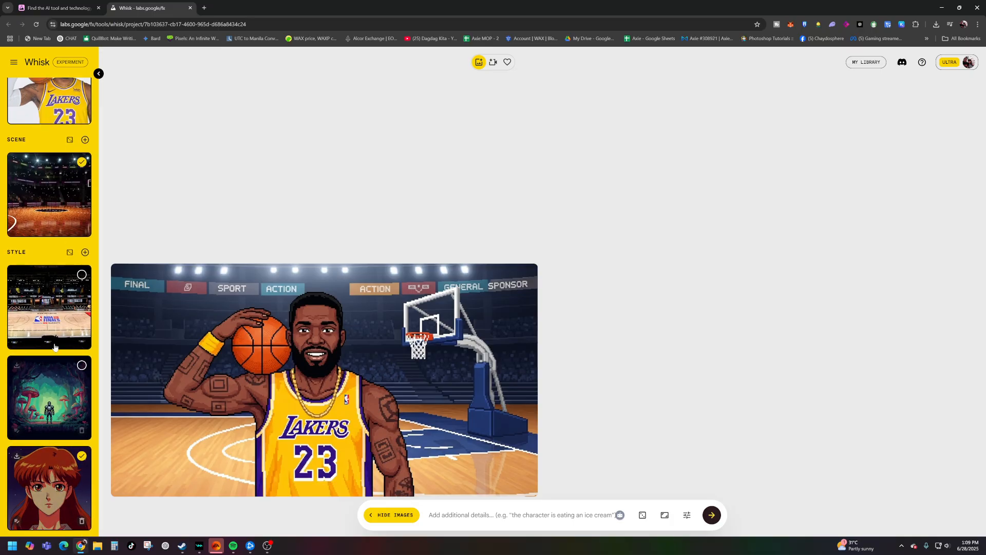
left_click(69, 252)
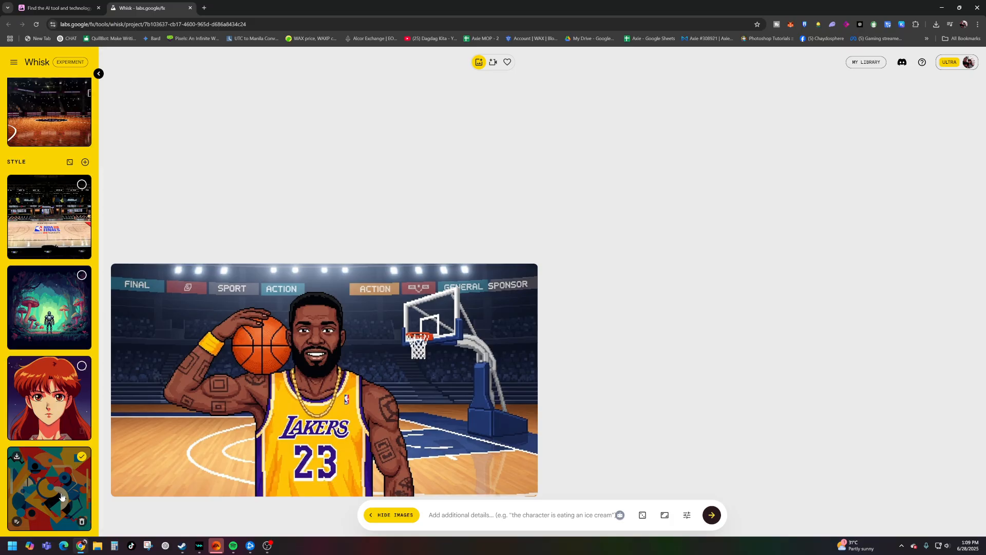
scroll(70, 260, "up", 2)
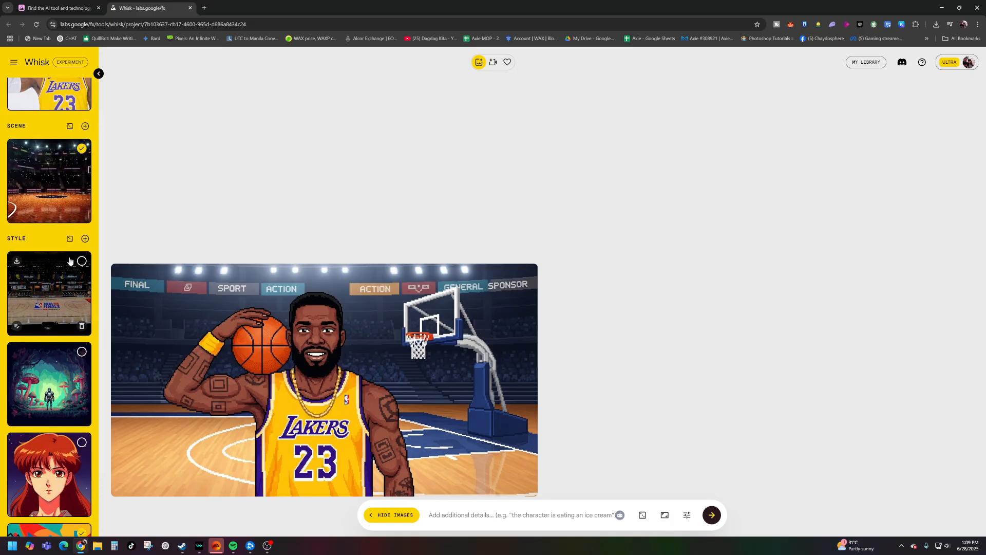
left_click(70, 238)
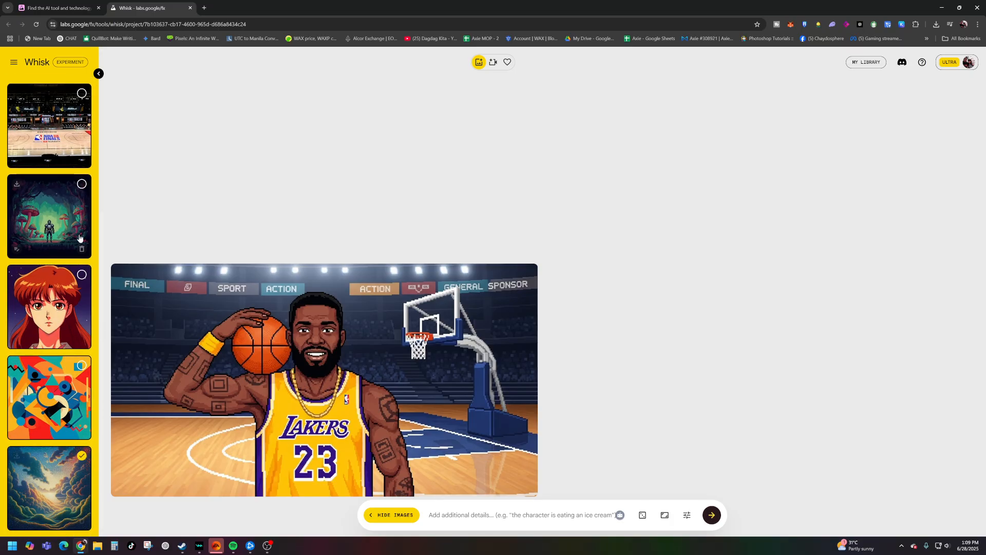
scroll(74, 233, "up", 3)
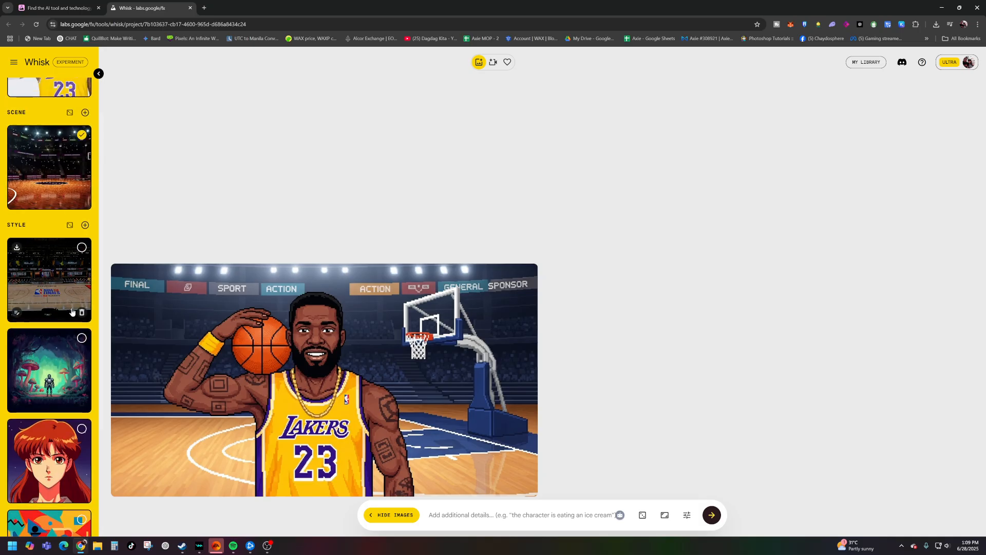
left_click(69, 225)
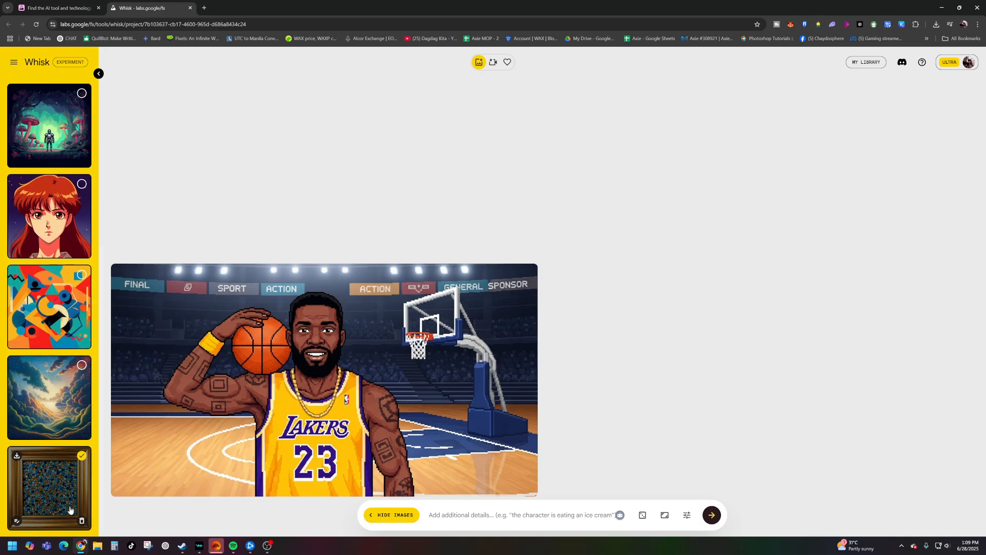
Step: Upload the dark basketball arena picture from the REFERENCE folder as another style and try to generate the combined image
scroll(51, 221, "up", 2)
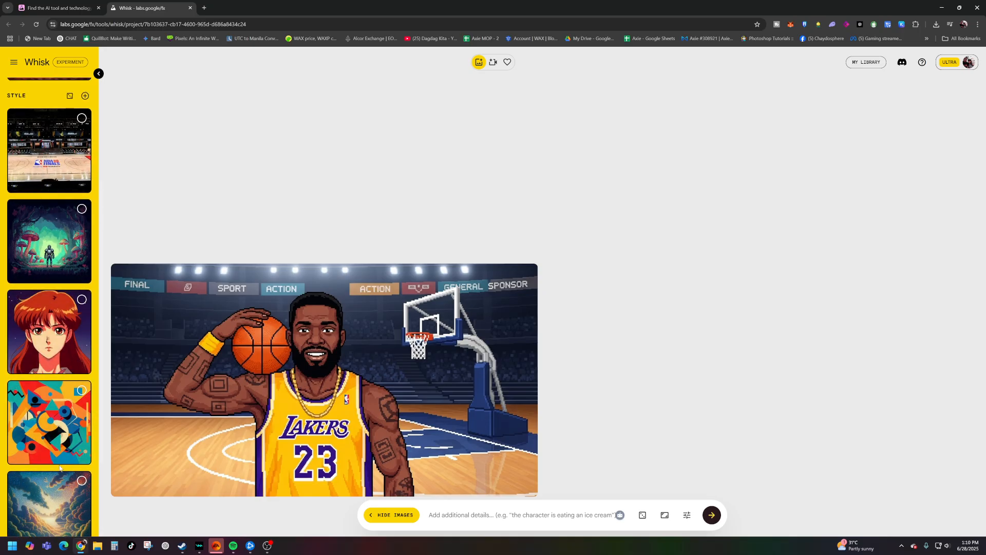
scroll(70, 173, "up", 2)
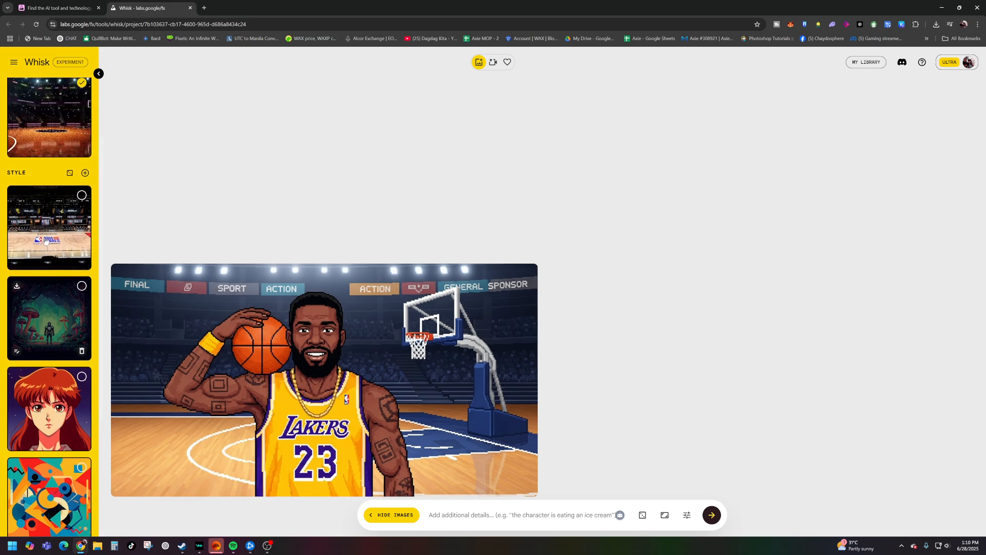
left_click(85, 174)
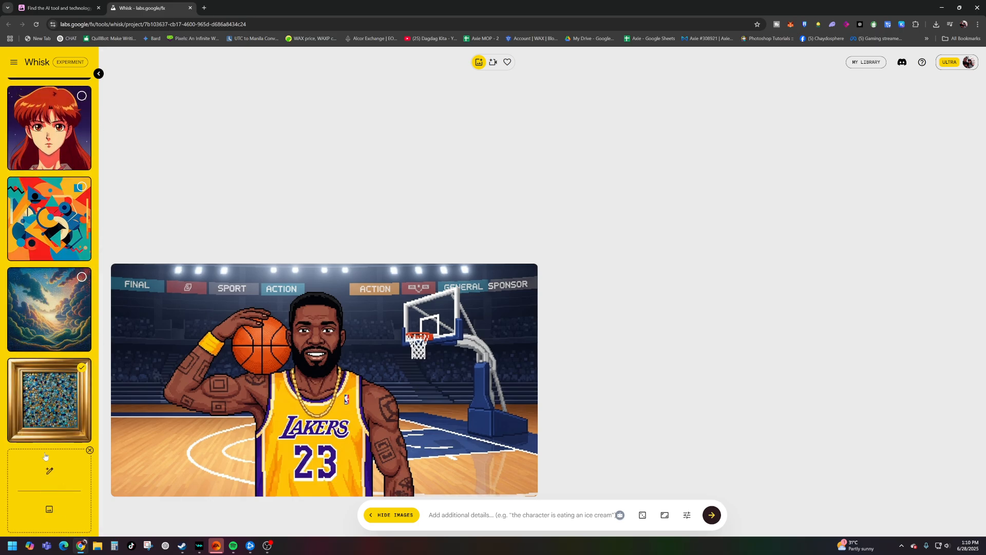
left_click(47, 516)
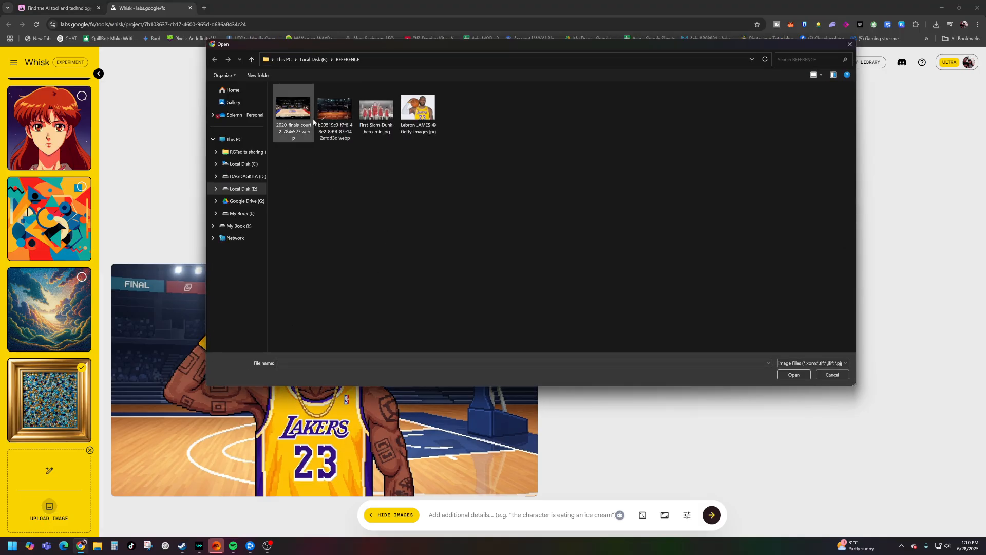
double_click(334, 118)
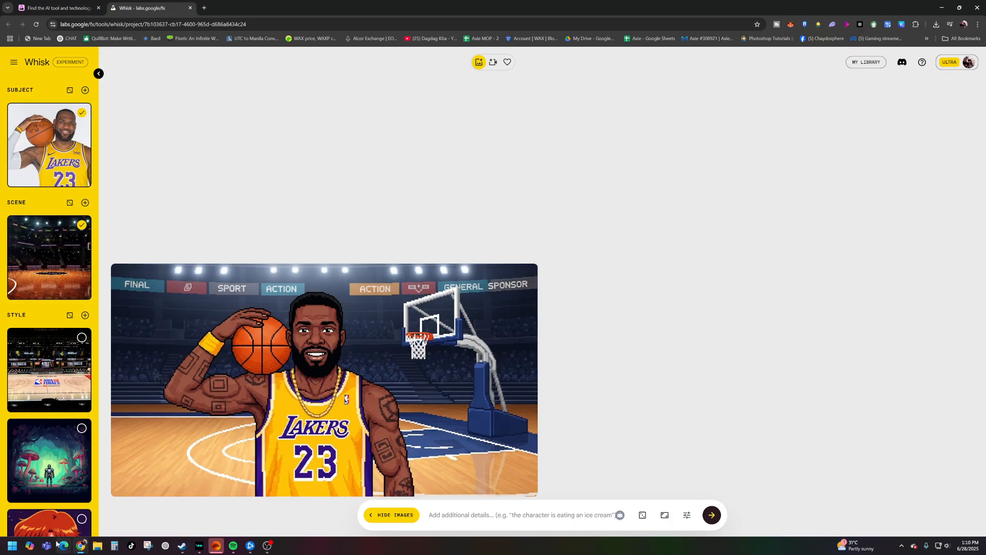
scroll(62, 499, "down", 8)
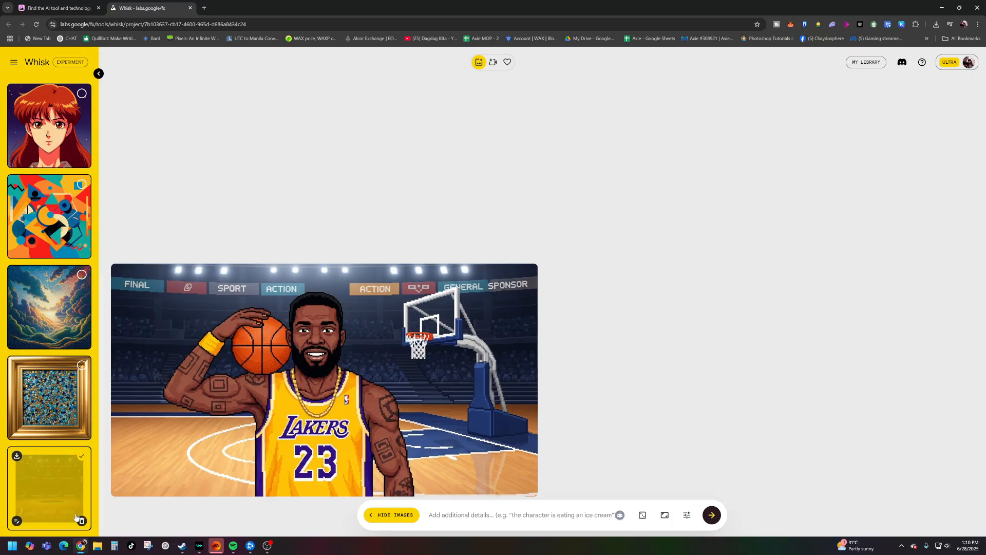
left_click(712, 517)
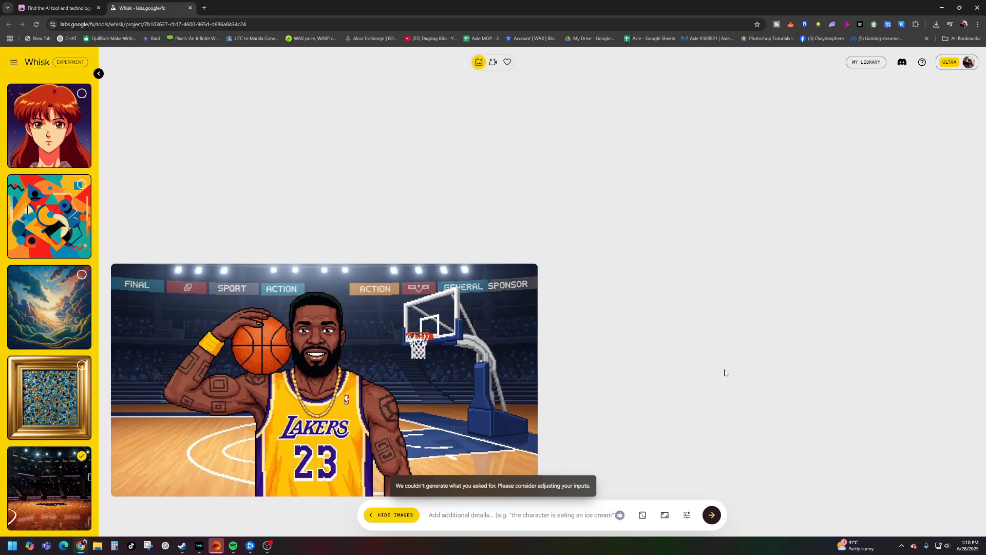
Step: Upload the garden picture, the img_3127 JPG in the REFERENCE folder, as a second scene and generate the combined image
mouse_move(49, 476)
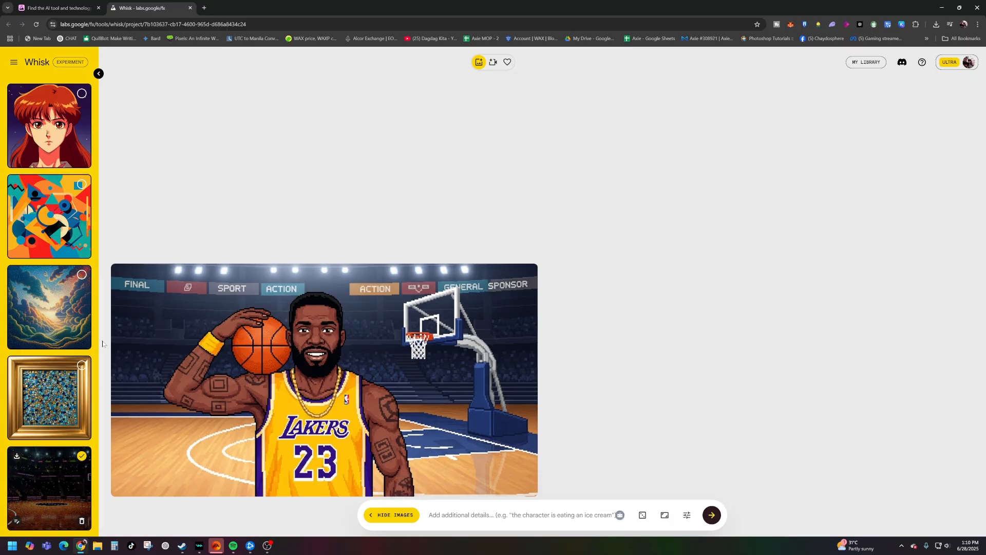
scroll(70, 333, "up", 8)
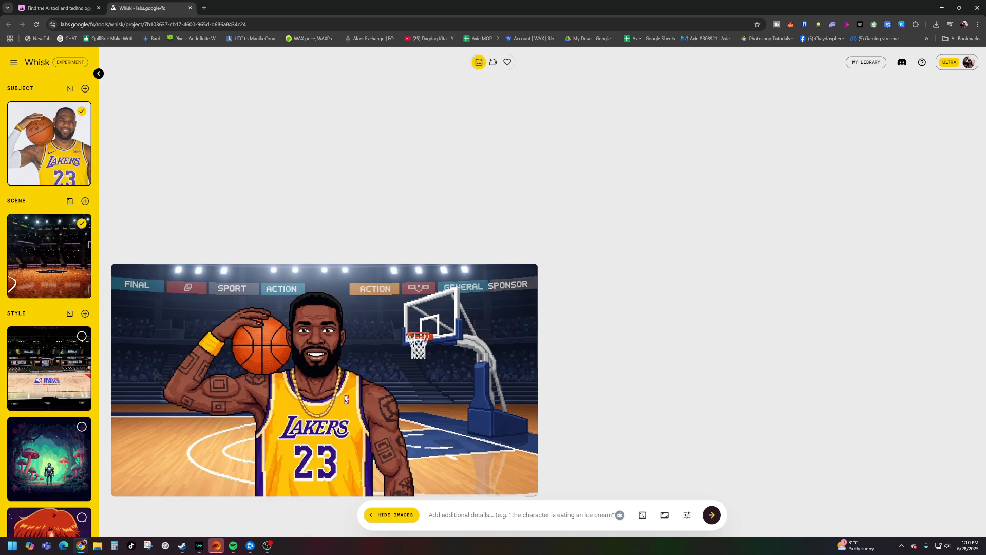
scroll(83, 127, "down", 2)
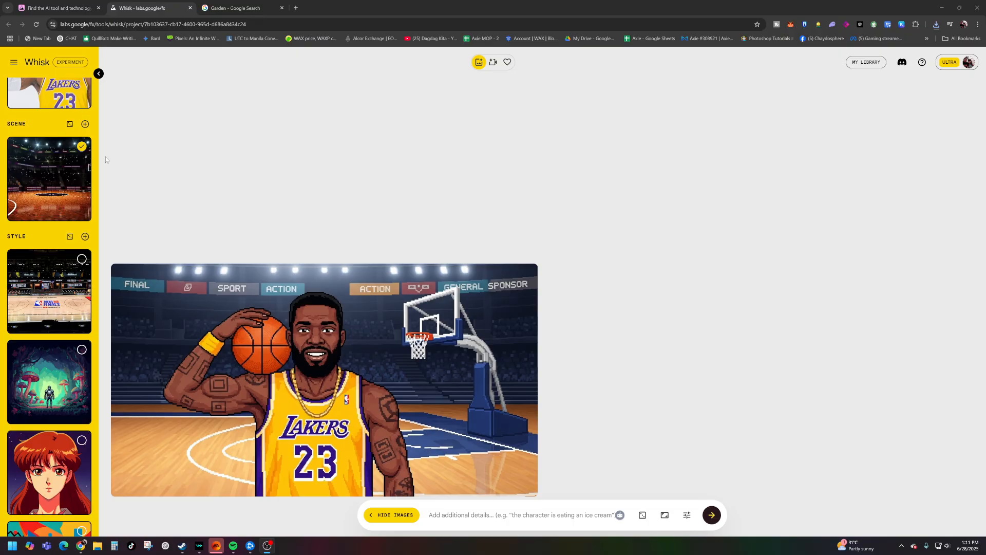
left_click(84, 125)
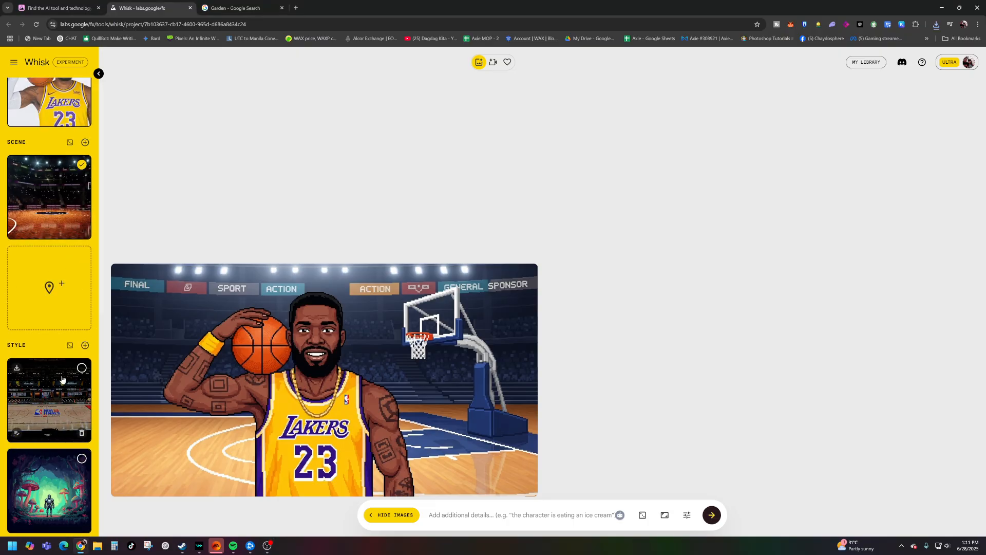
left_click(50, 308)
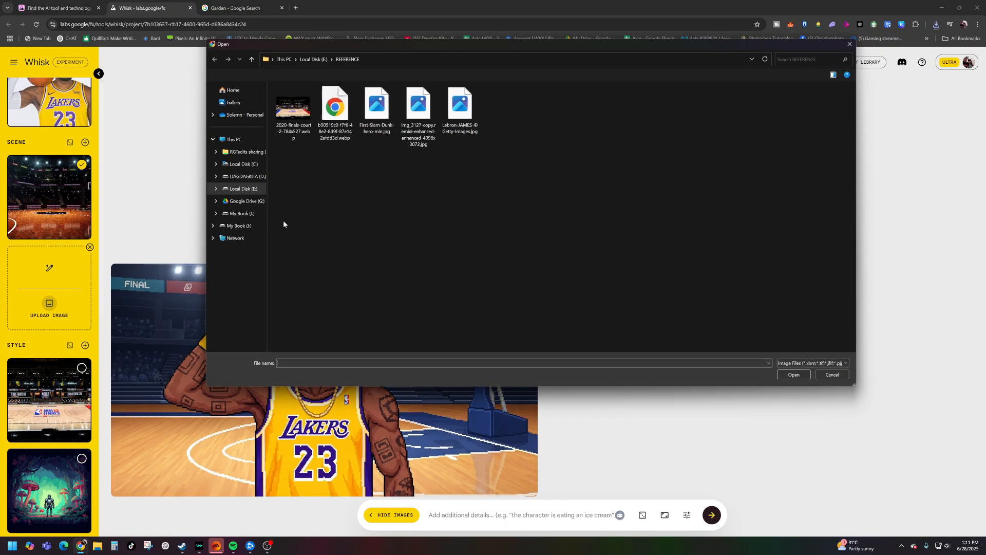
double_click(415, 121)
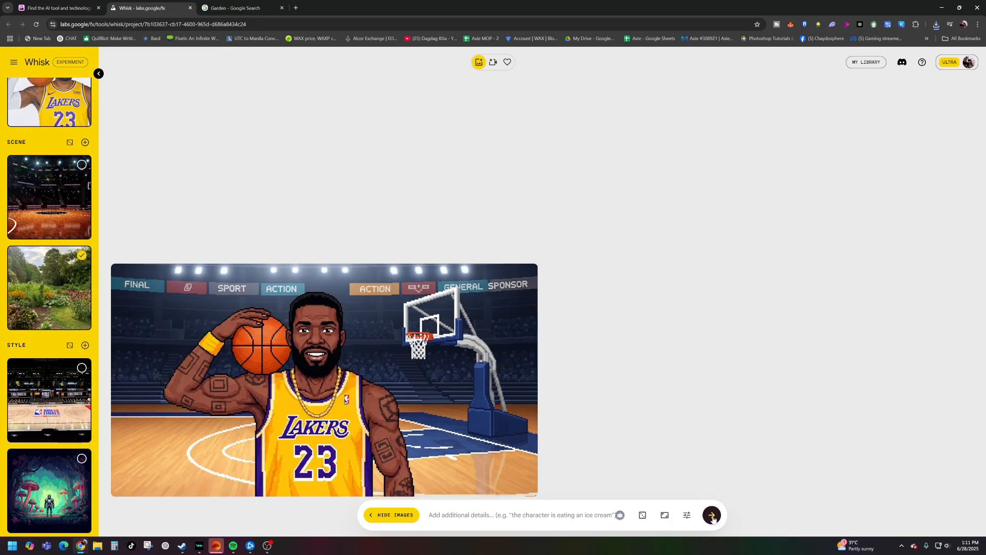
left_click(711, 515)
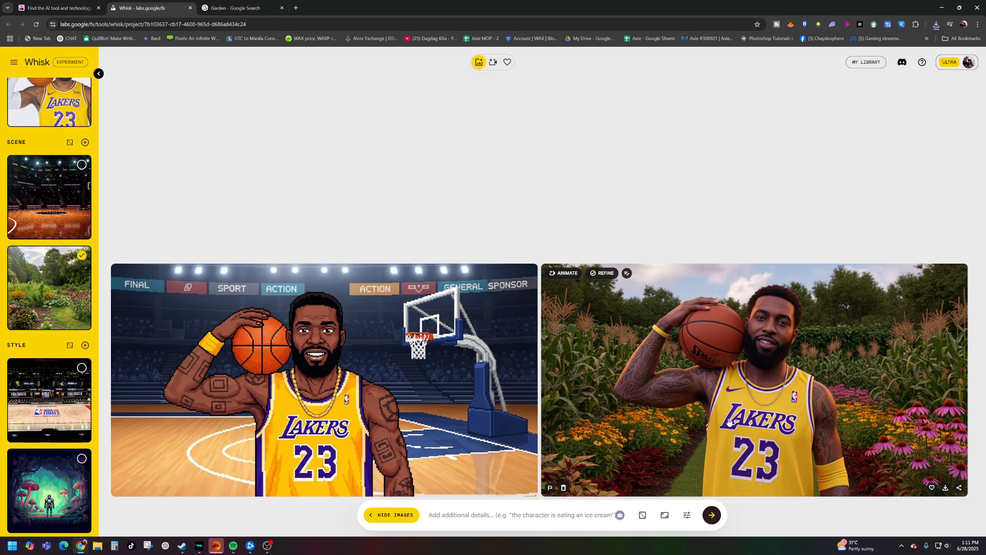
Step: Check which subject, scene and style references are selected against the generated garden image
scroll(50, 302, "up", 2)
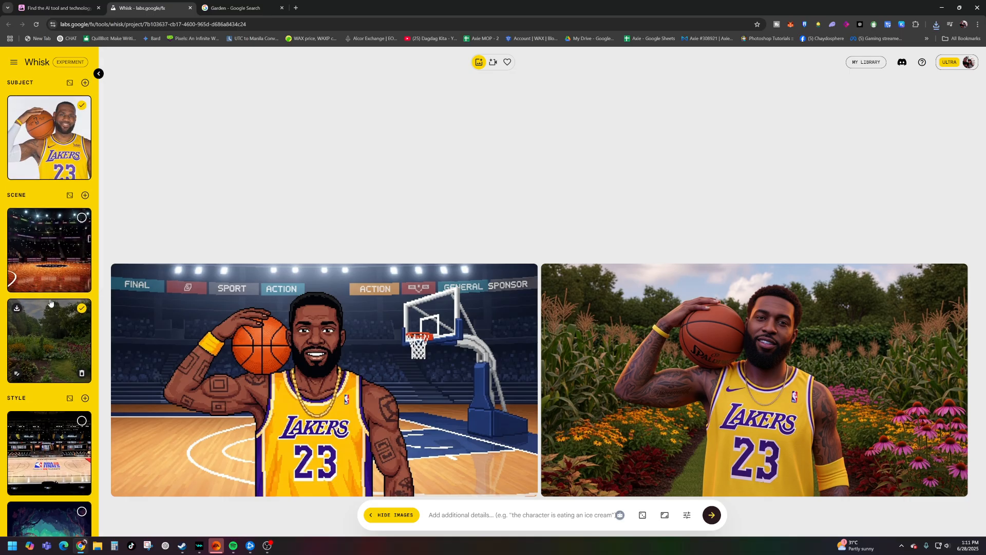
scroll(51, 303, "down", 4)
scroll(51, 303, "up", 3)
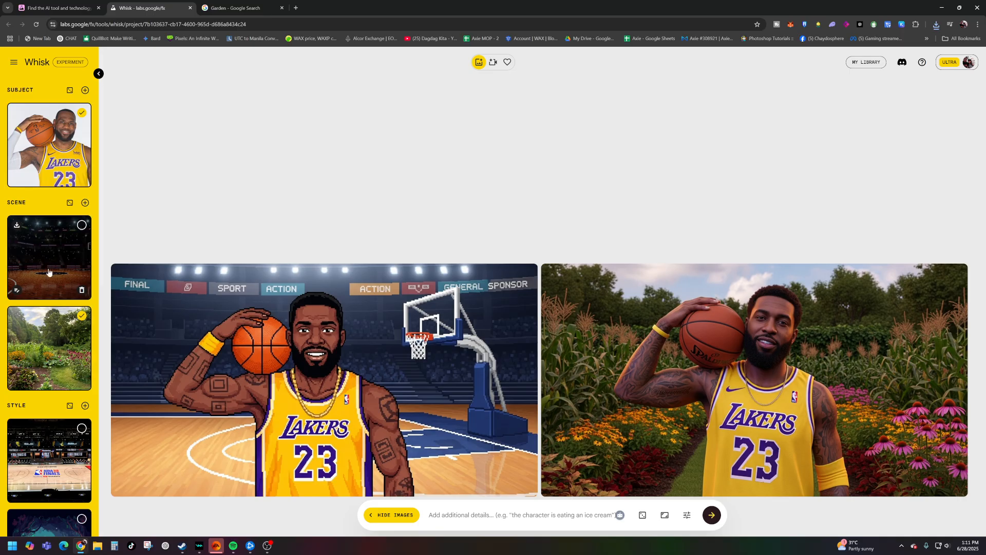
scroll(66, 354, "down", 7)
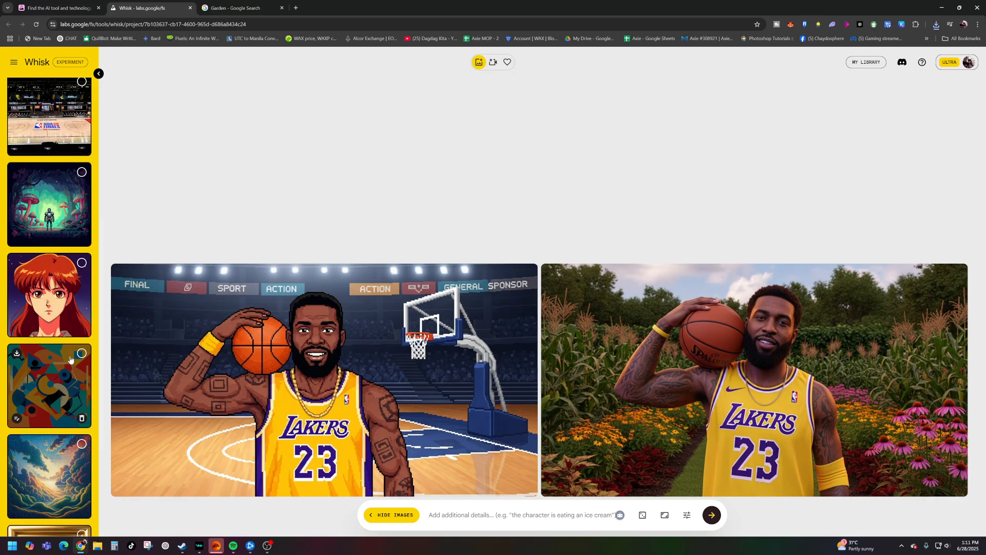
scroll(70, 358, "down", 3)
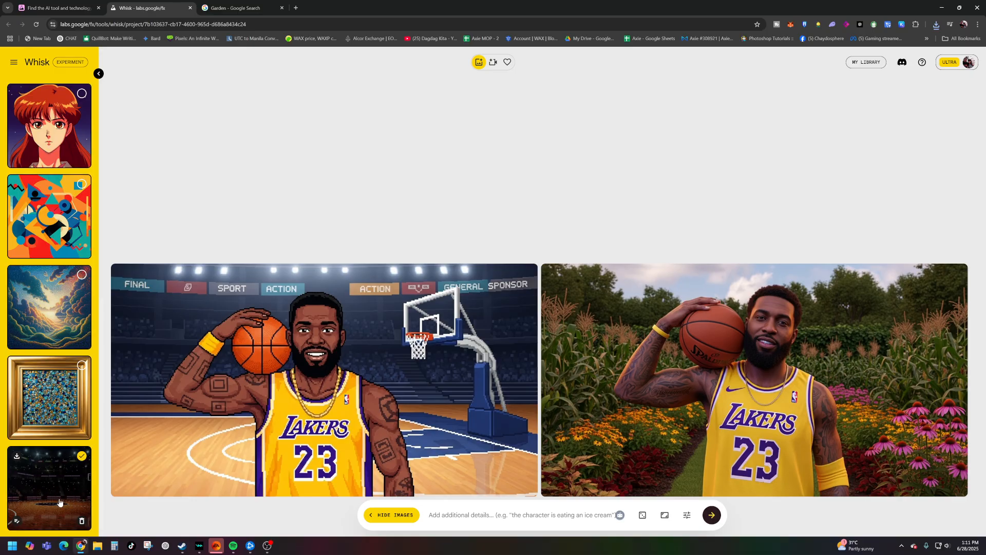
Step: Upload First-Slam-Dunk-hero-min.jpg from the REFERENCE folder as another style and generate the combined image
scroll(59, 490, "up", 6)
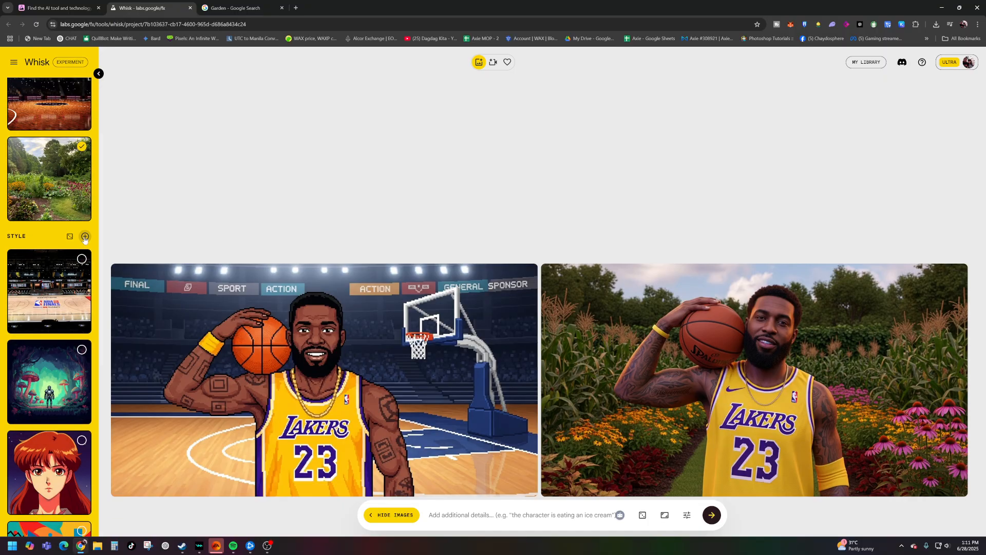
scroll(23, 245, "down", 8)
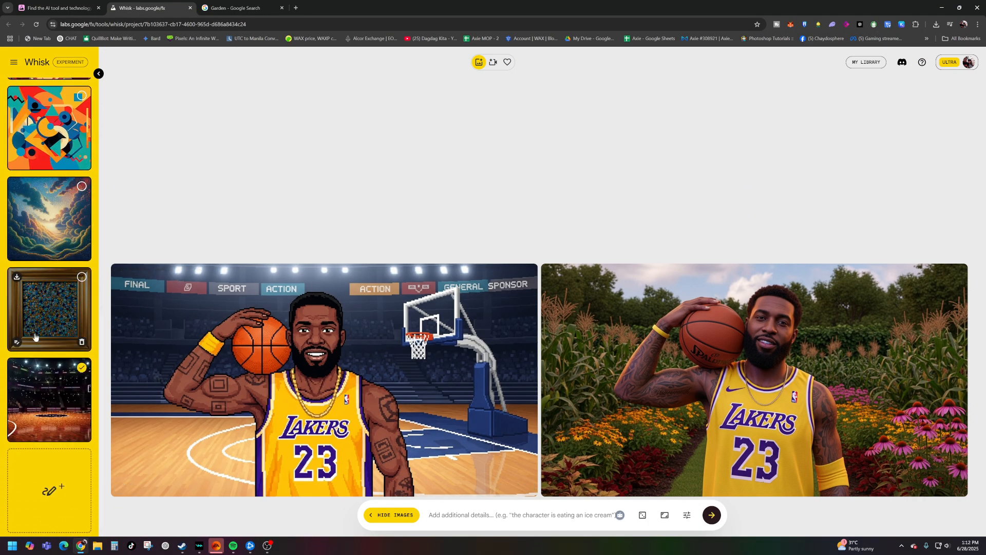
scroll(35, 337, "up", 5)
scroll(37, 422, "down", 5)
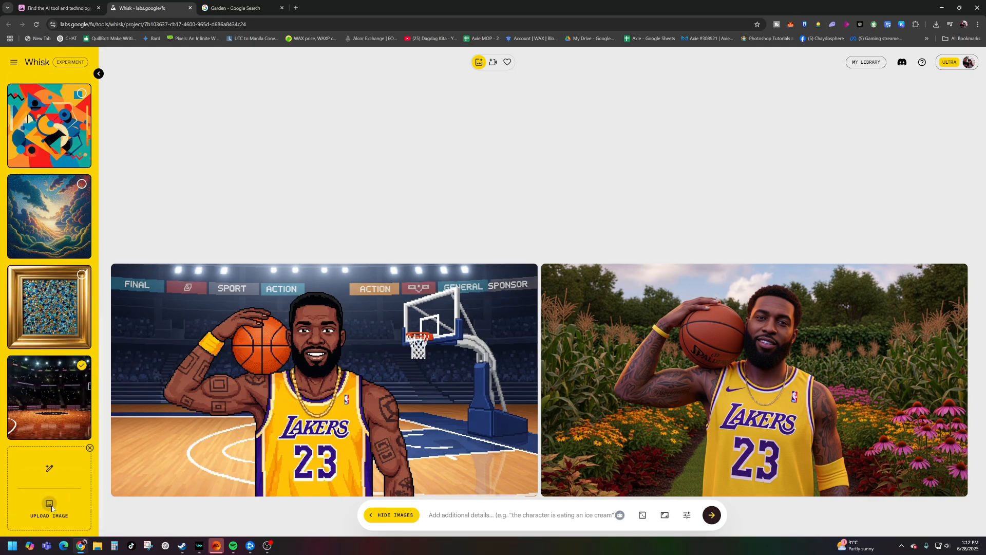
left_click(49, 507)
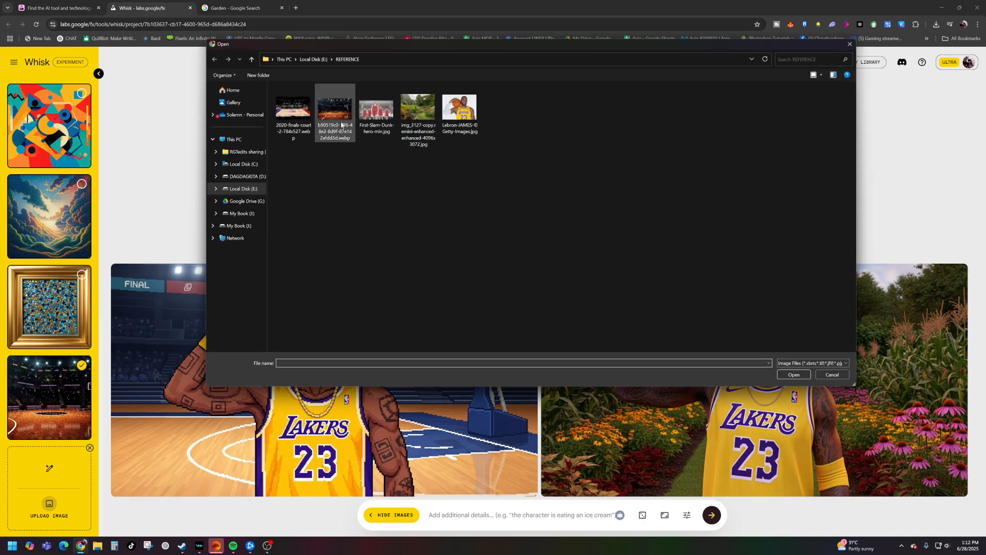
double_click(342, 125)
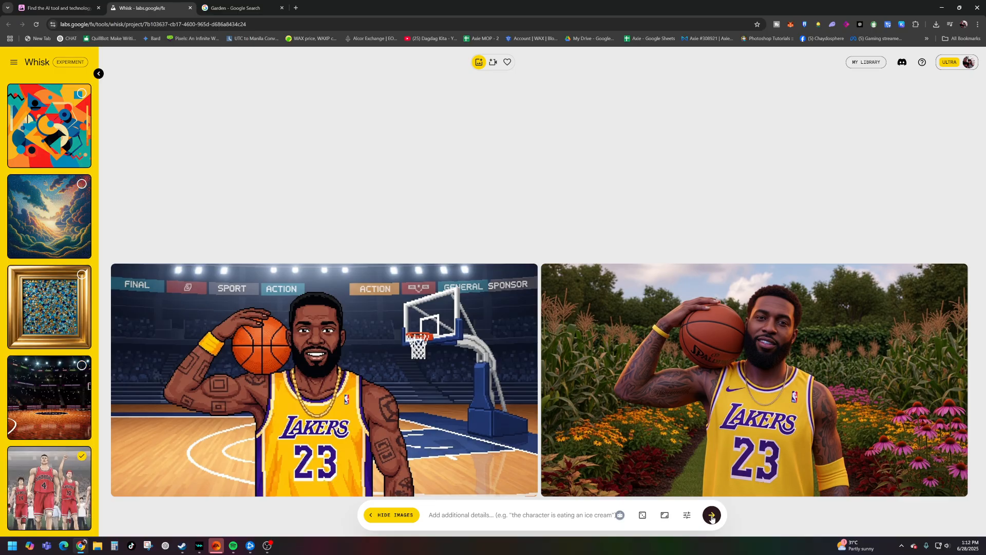
left_click(712, 515)
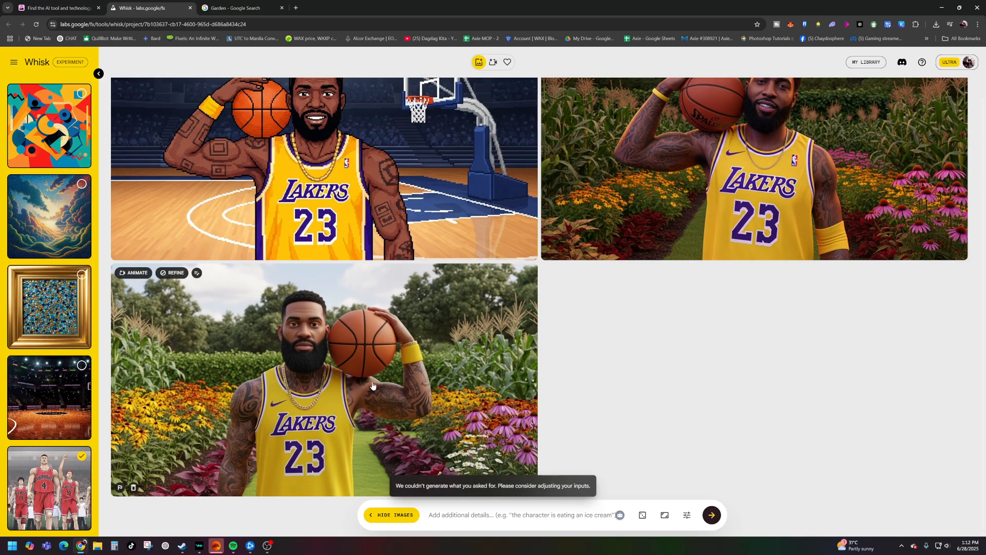
Step: Compare the new garden image with the earlier results and with the selected subject, scene and style references
scroll(379, 412, "up", 1)
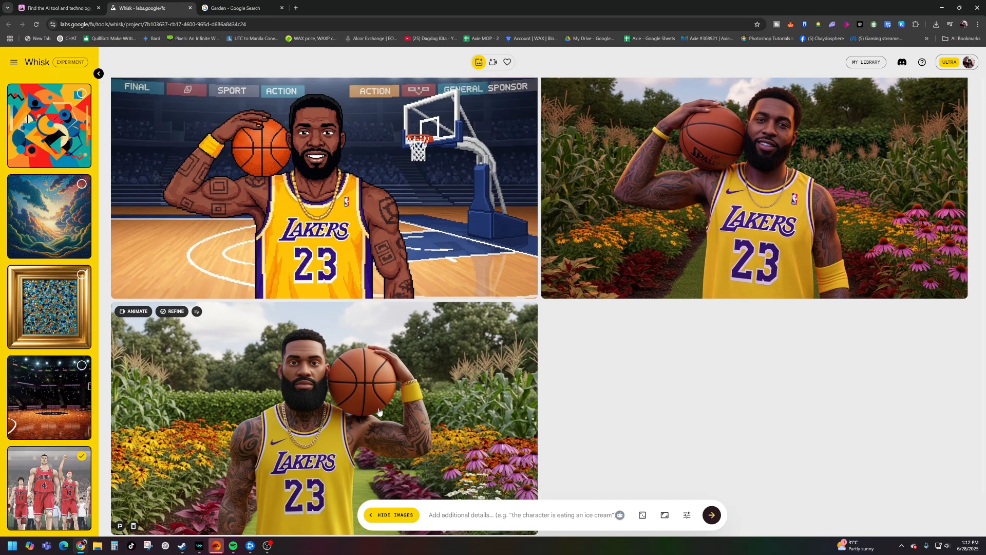
scroll(379, 409, "down", 1)
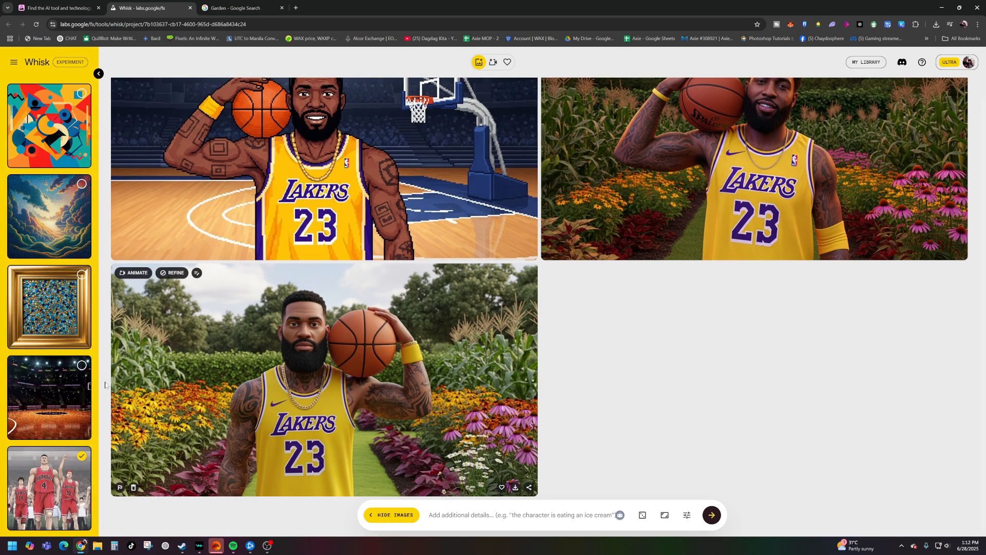
scroll(66, 334, "down", 5)
scroll(68, 277, "up", 3)
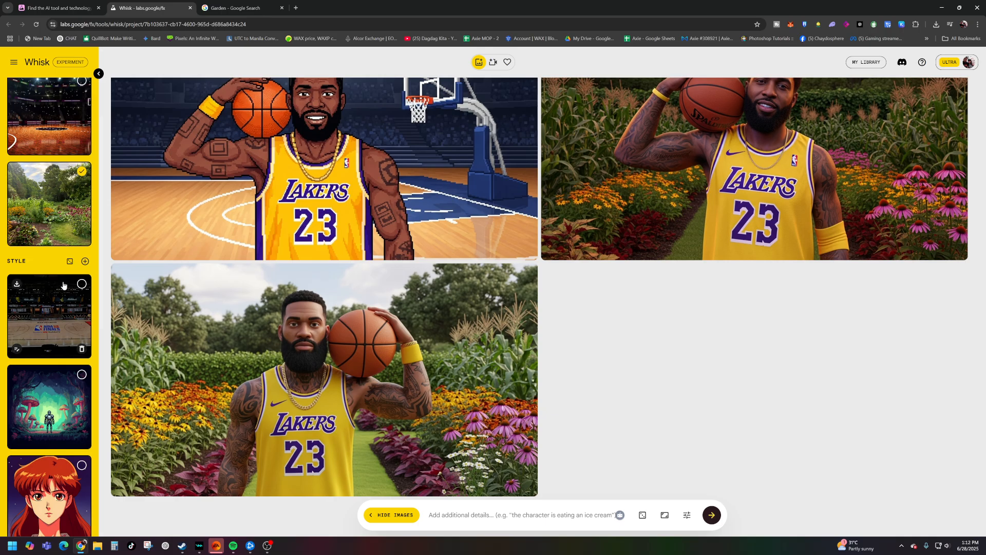
scroll(60, 371, "down", 9)
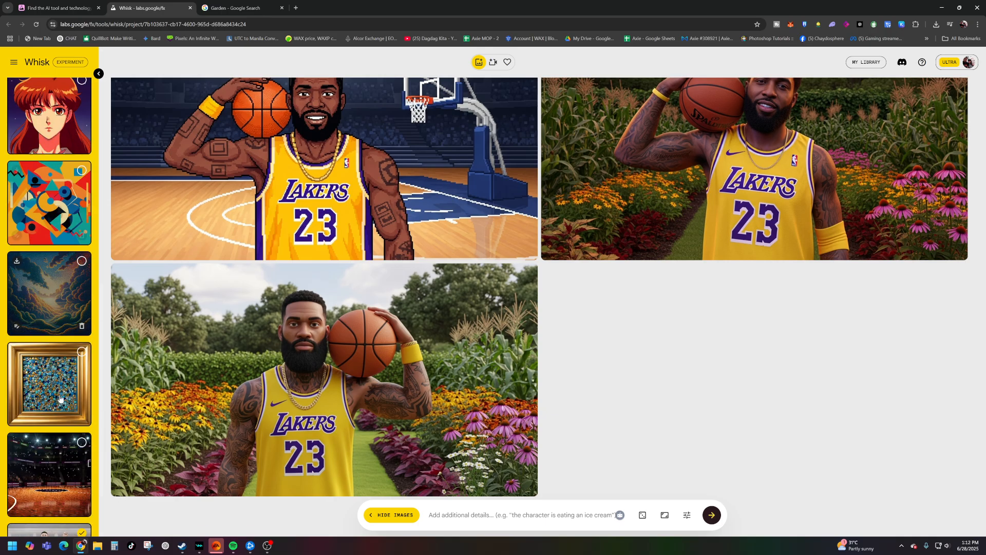
scroll(71, 486, "up", 10)
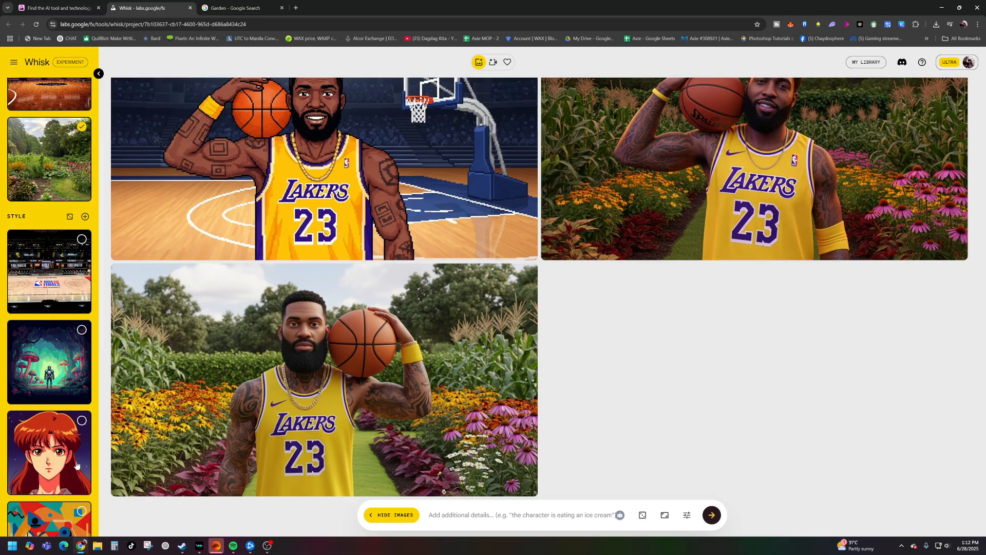
scroll(64, 328, "up", 2)
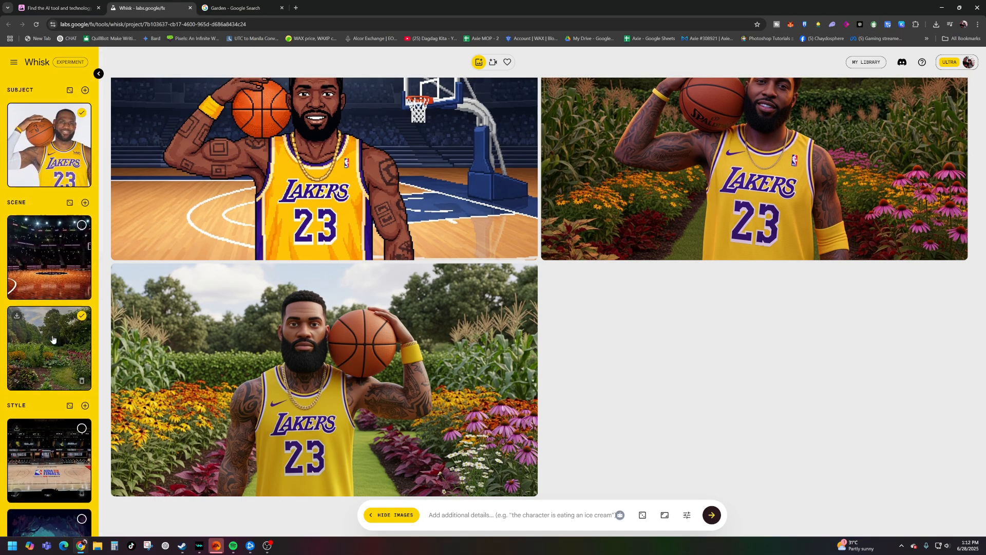
Step: Roll two random style images, a toy bear in an autumn forest and a comic-book superhero, and generate the garden image in the comic style
scroll(61, 348, "down", 3)
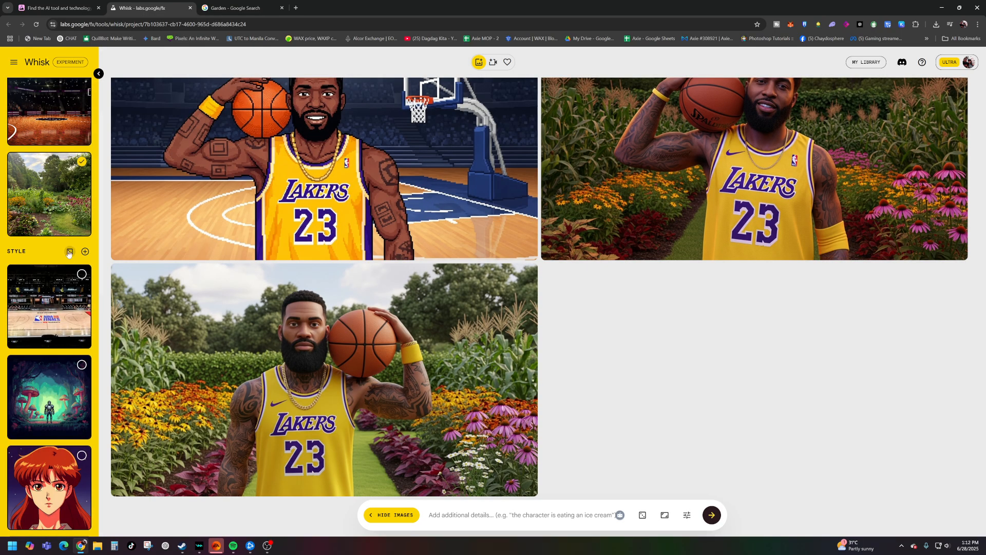
scroll(57, 314, "down", 12)
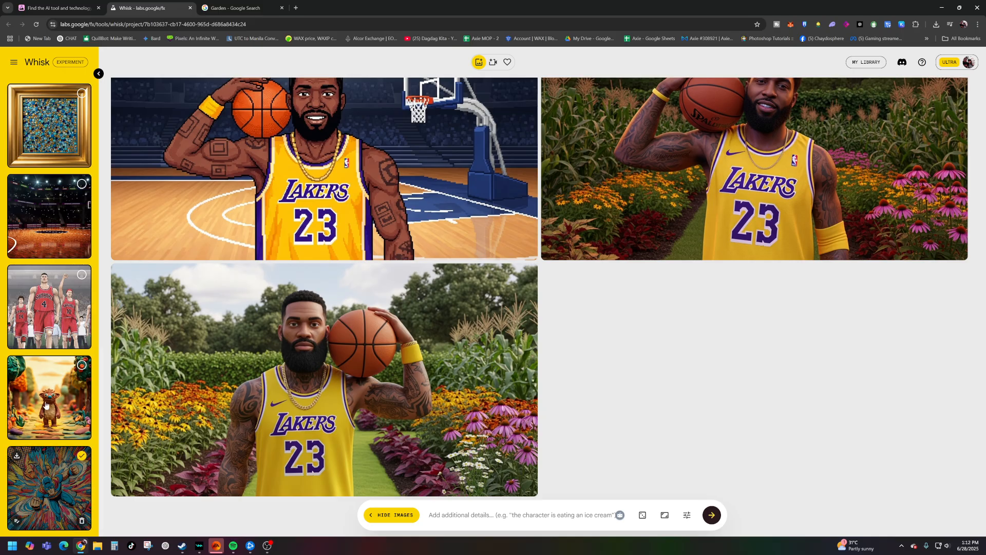
left_click(712, 519)
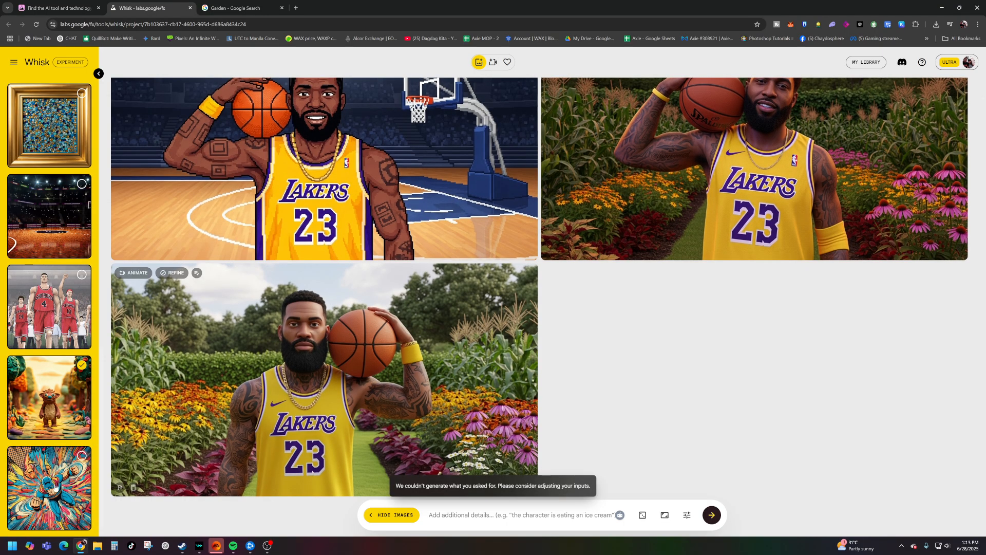
left_click(712, 515)
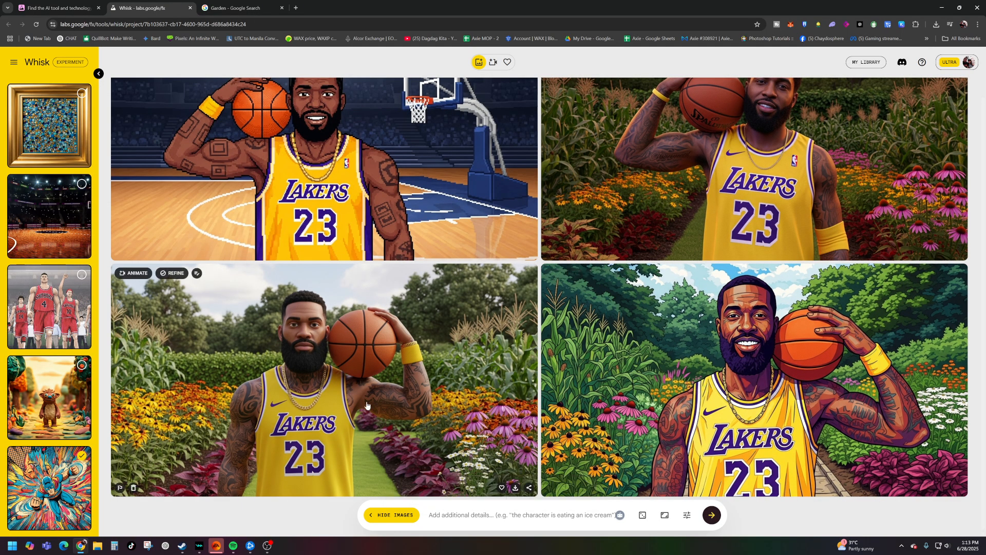
Step: Animate the garden image with the basketball on the player's shoulder using the prompt "Dribbling the ball and throw it on the plants"
left_click(136, 272)
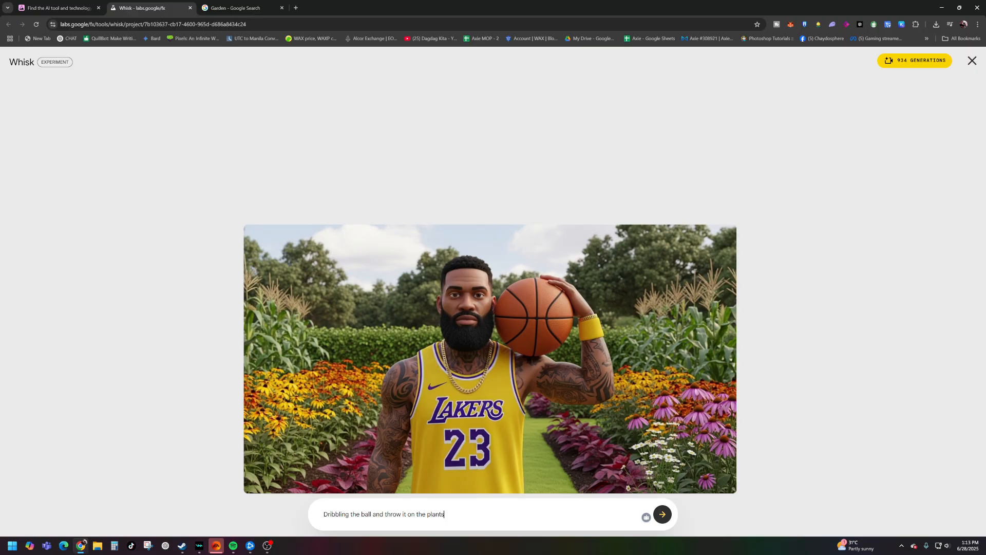
left_click(663, 515)
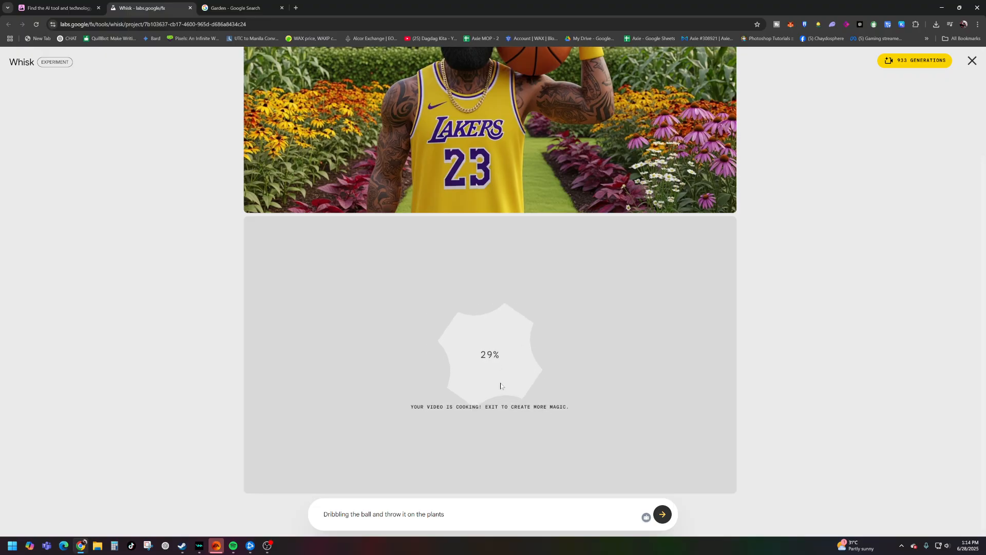
scroll(501, 386, "up", 3)
scroll(501, 384, "down", 3)
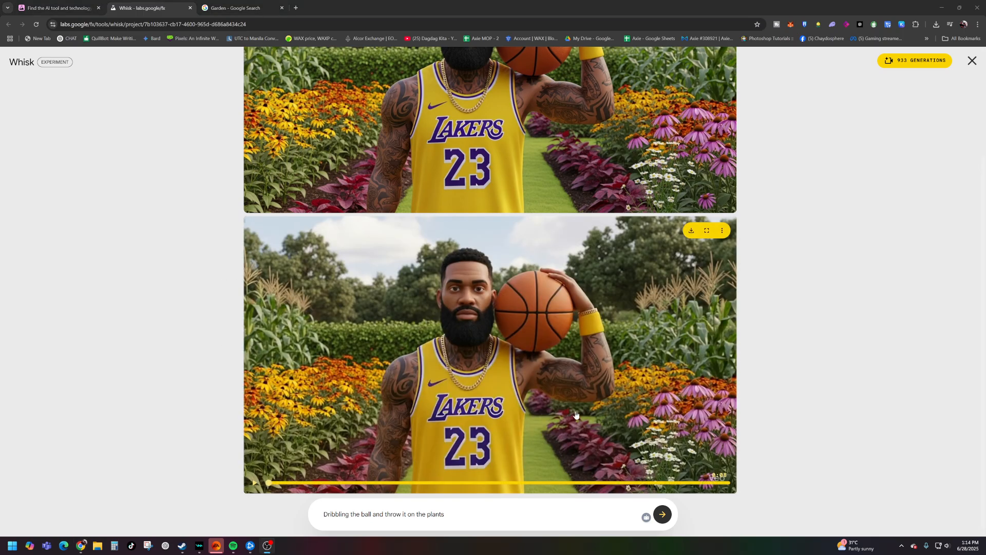
Step: Play the generated garden video twice, compare it with its source image and close the animation view
left_click(253, 486)
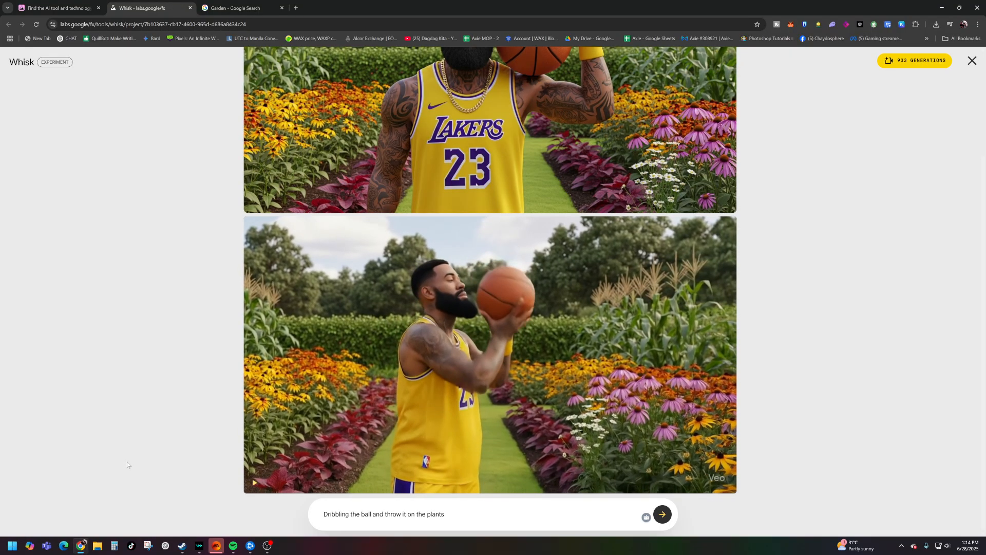
mouse_move(647, 456)
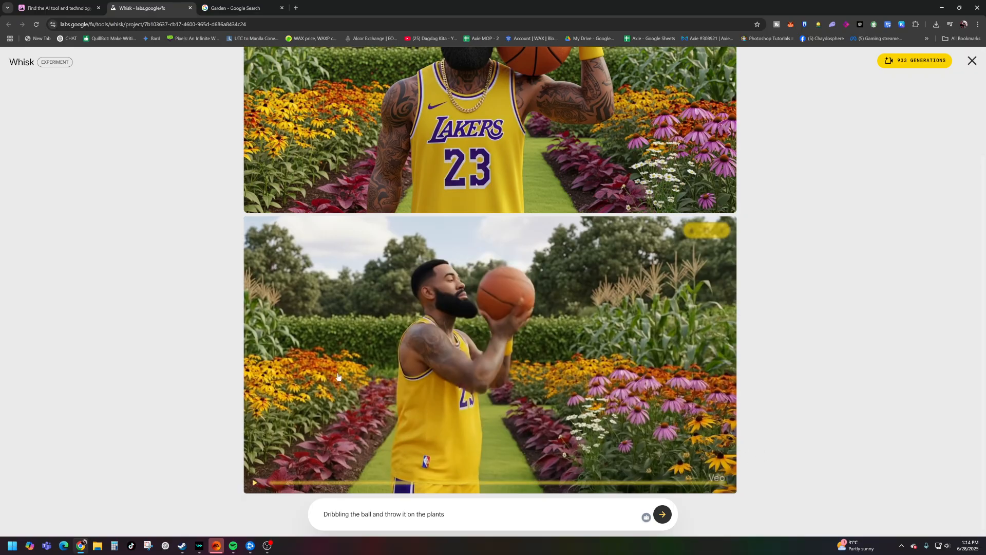
scroll(451, 330, "up", 3)
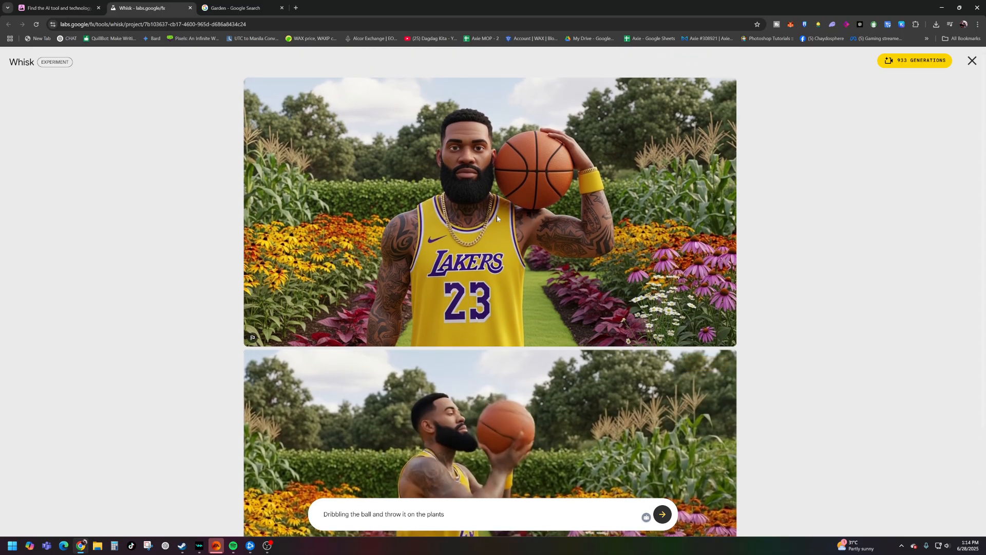
scroll(411, 390, "down", 3)
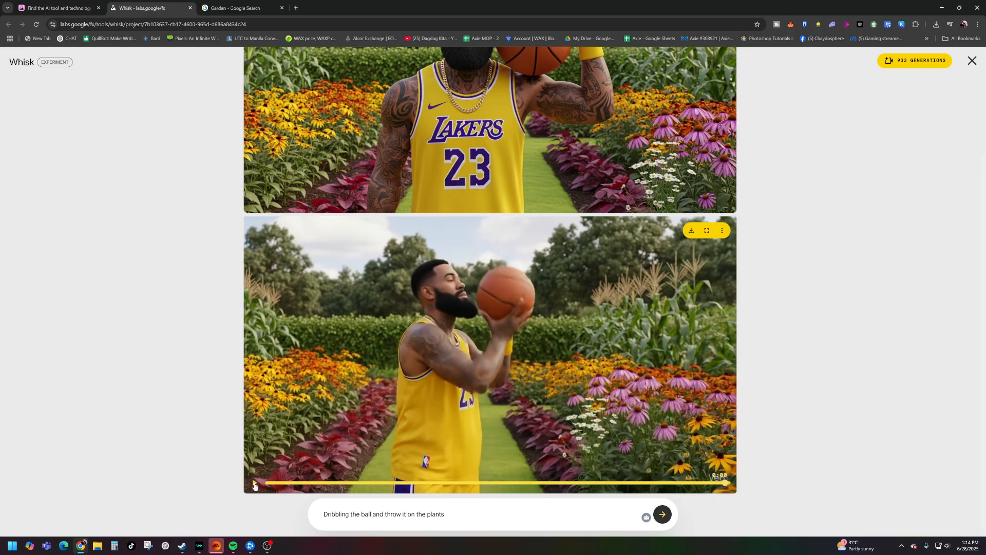
left_click(254, 483)
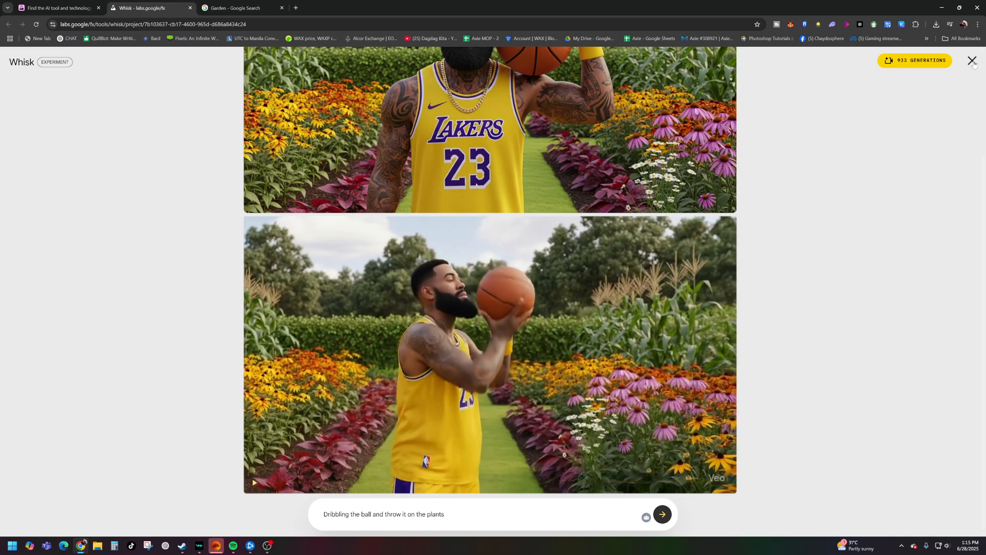
left_click(925, 95)
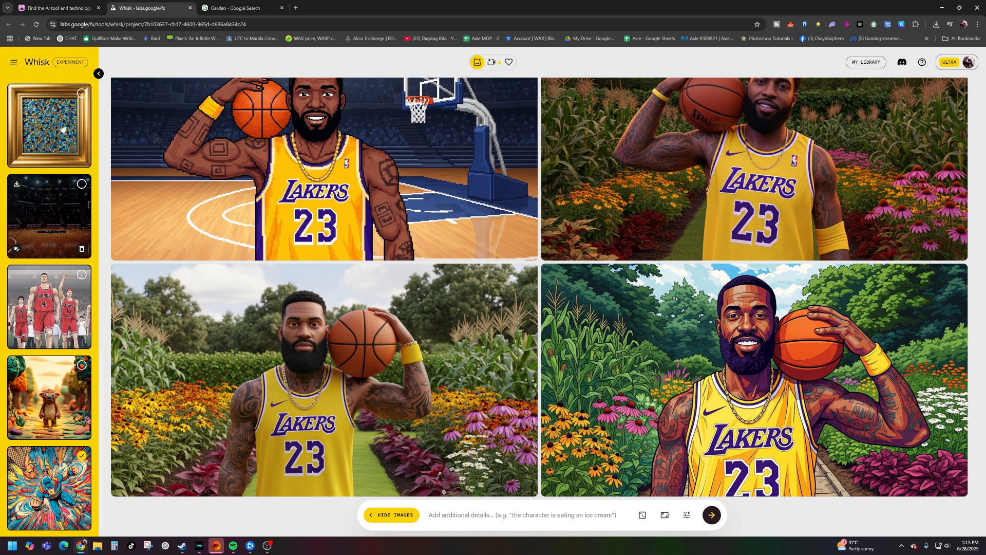
Step: Load the Bento Box template as the style and check it alongside the selected subject and garden scene
left_click(14, 62)
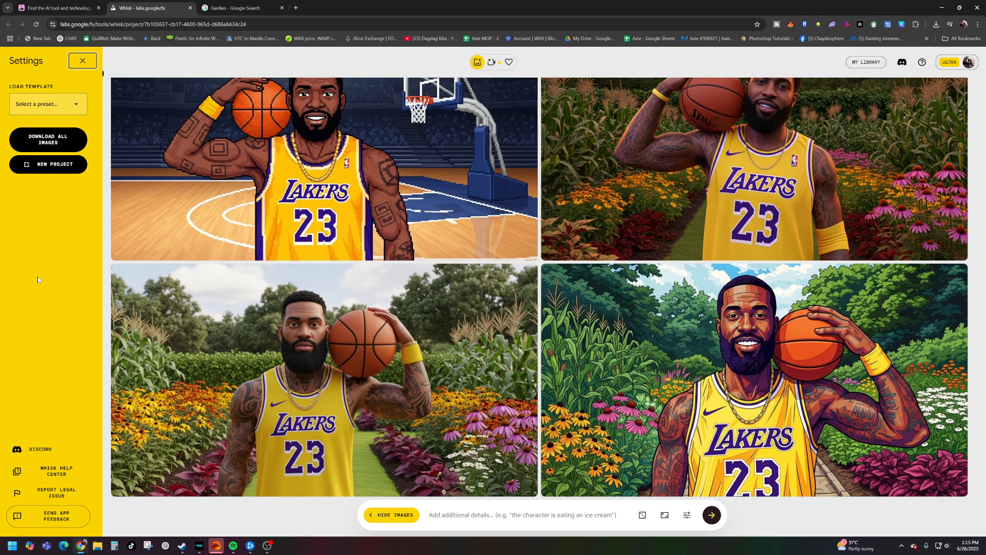
left_click(77, 109)
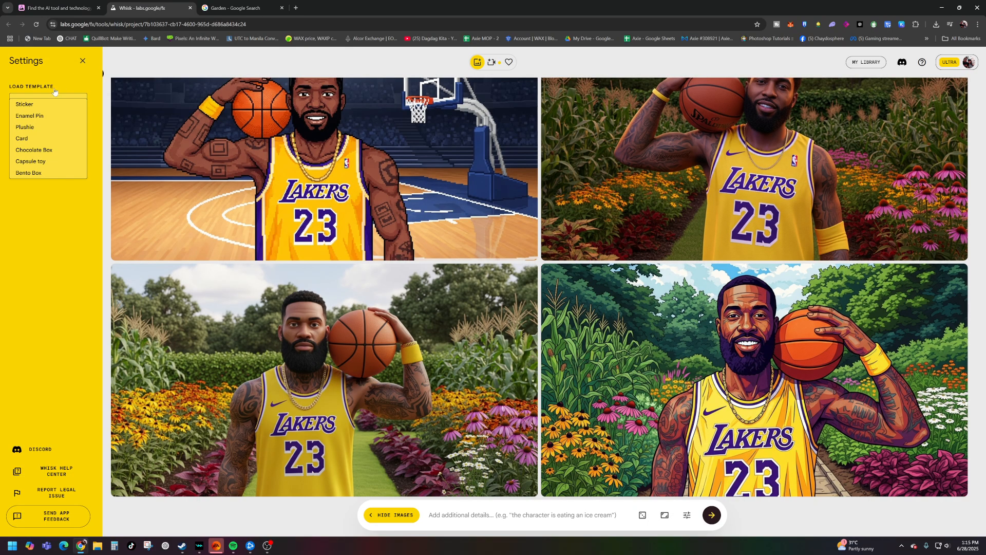
left_click(38, 173)
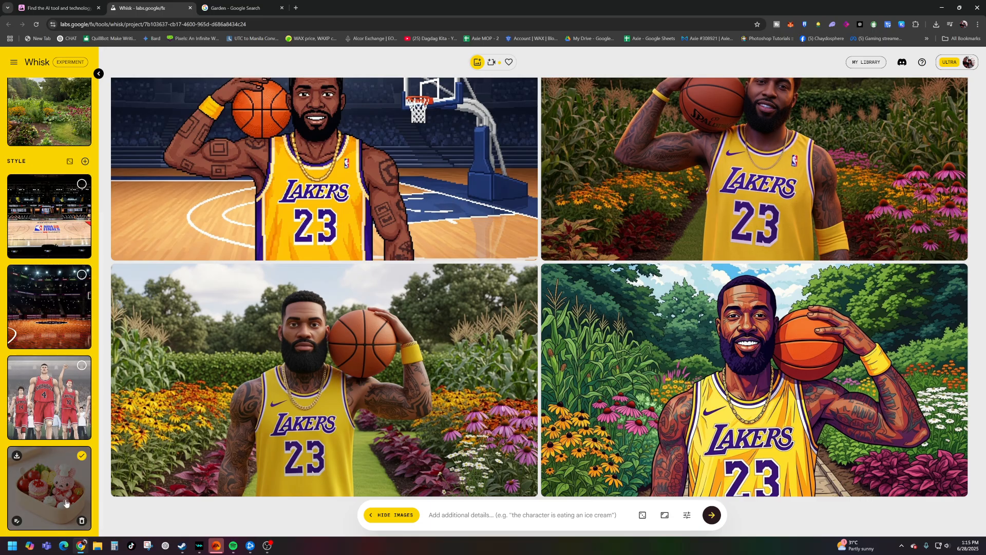
scroll(63, 481, "up", 5)
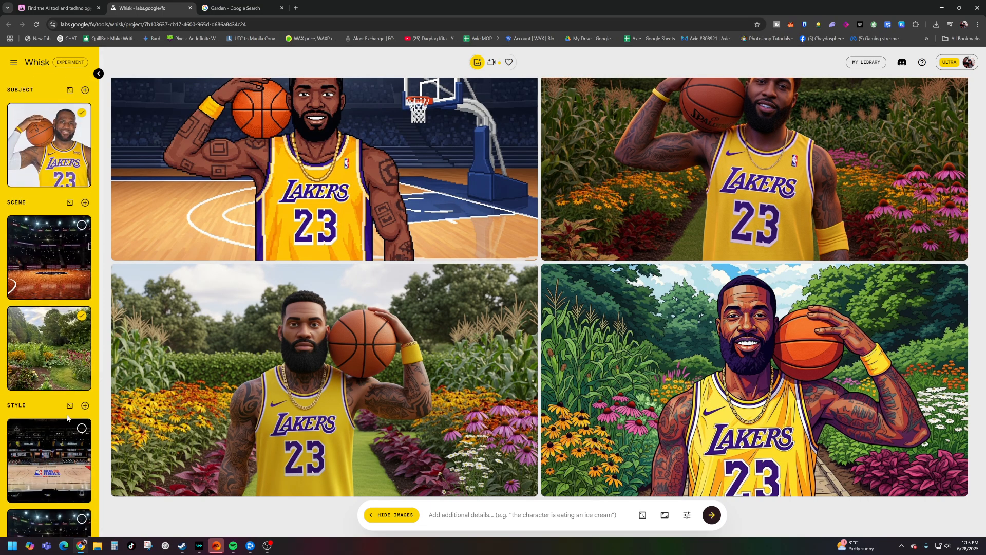
scroll(54, 363, "down", 5)
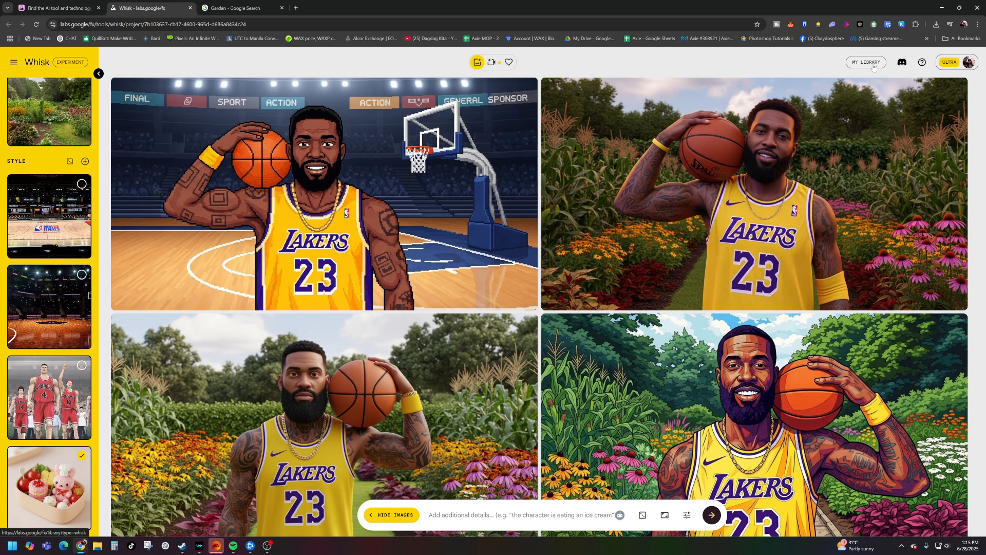
Step: Open the saved project showing a knife cutting a glass cube from the library and browse its generated images
left_click(873, 66)
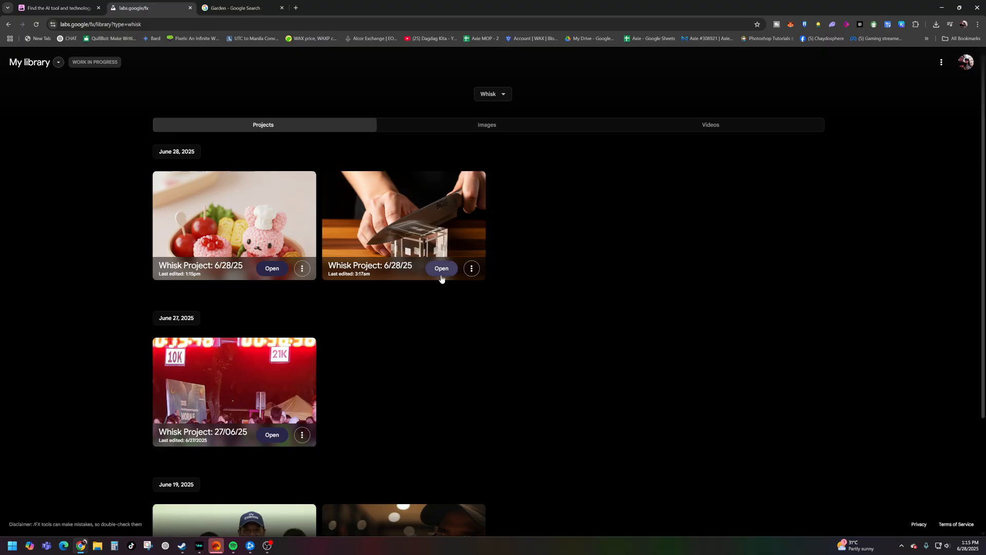
left_click(461, 246)
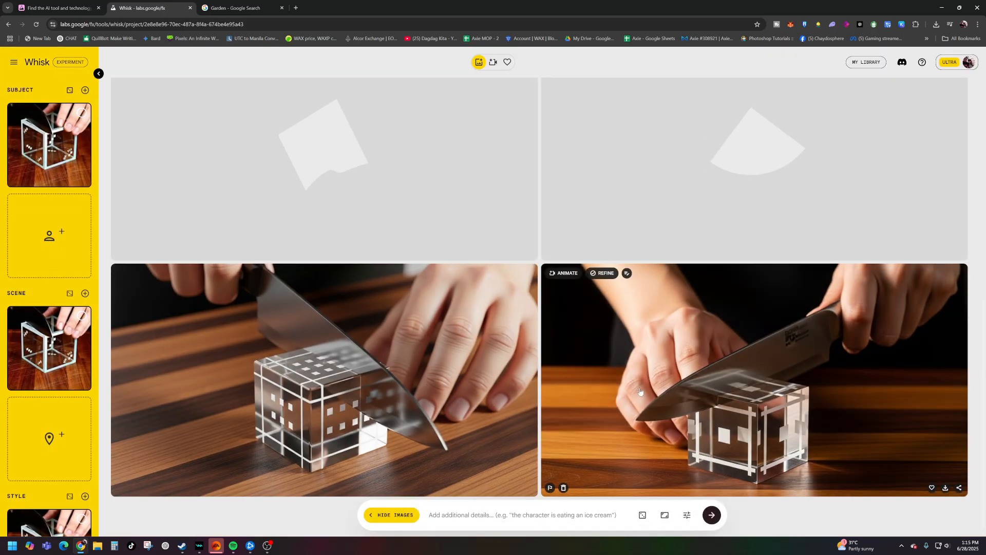
scroll(591, 390, "up", 2)
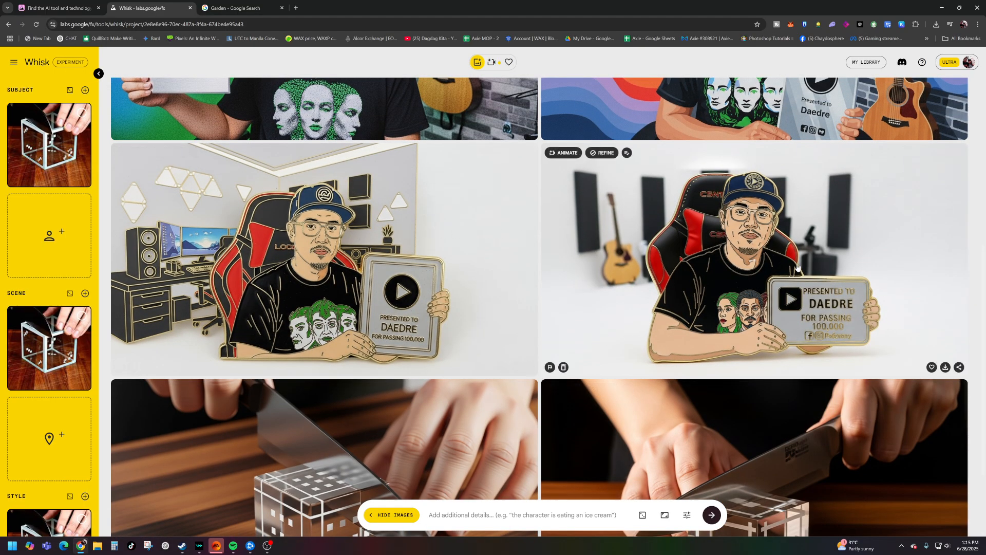
scroll(443, 342, "up", 6)
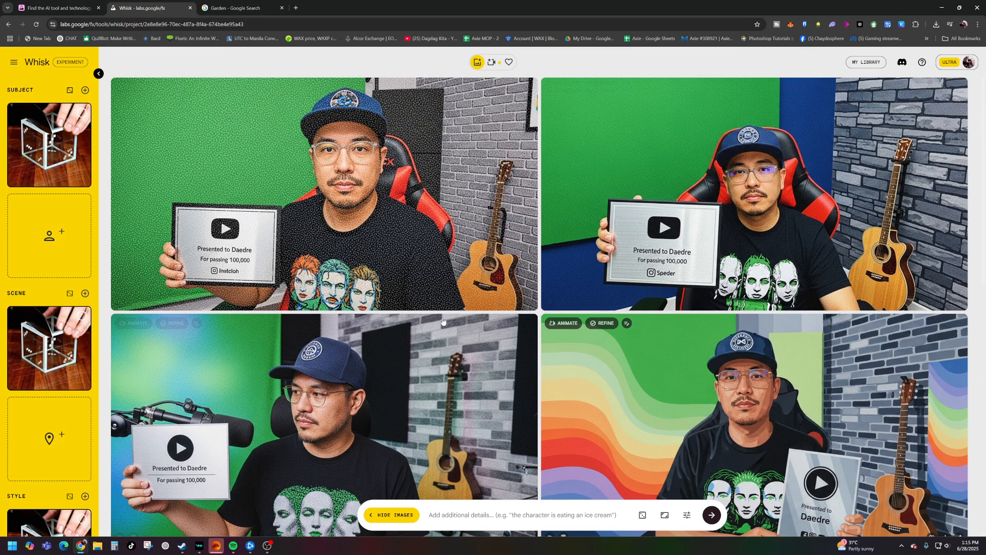
scroll(569, 281, "down", 6)
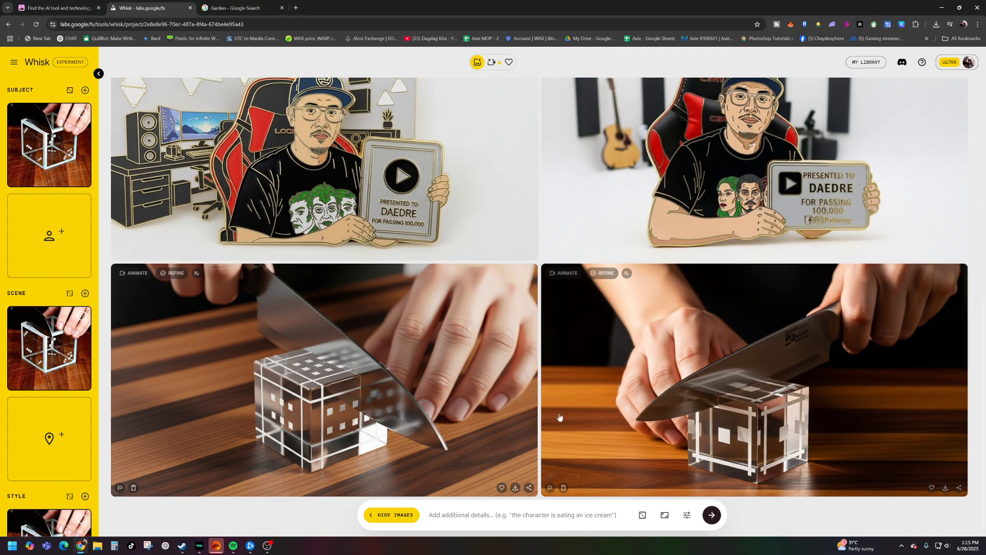
Step: Return from the glass cube project to the Whisk library and view the saved videos
left_click(796, 402)
left_click(791, 255)
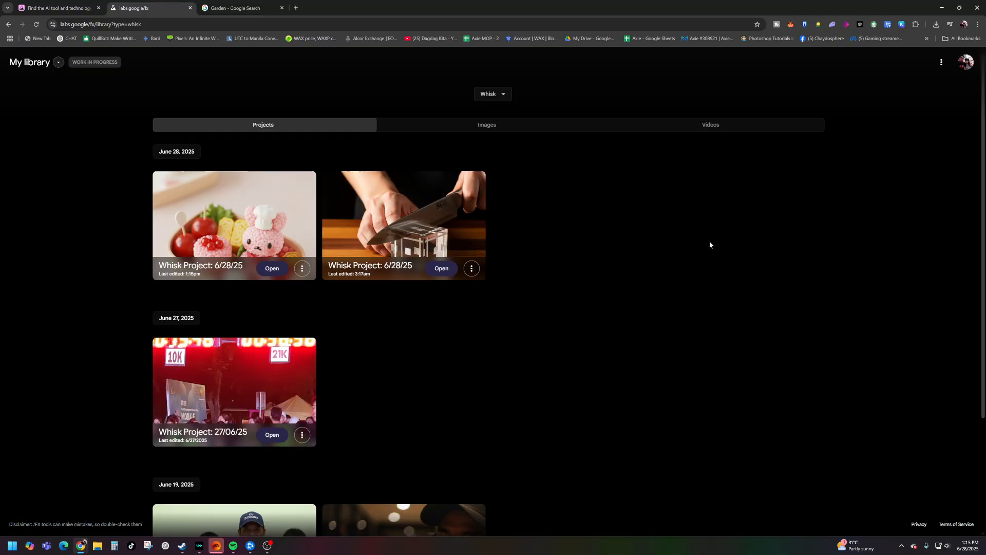
left_click(722, 127)
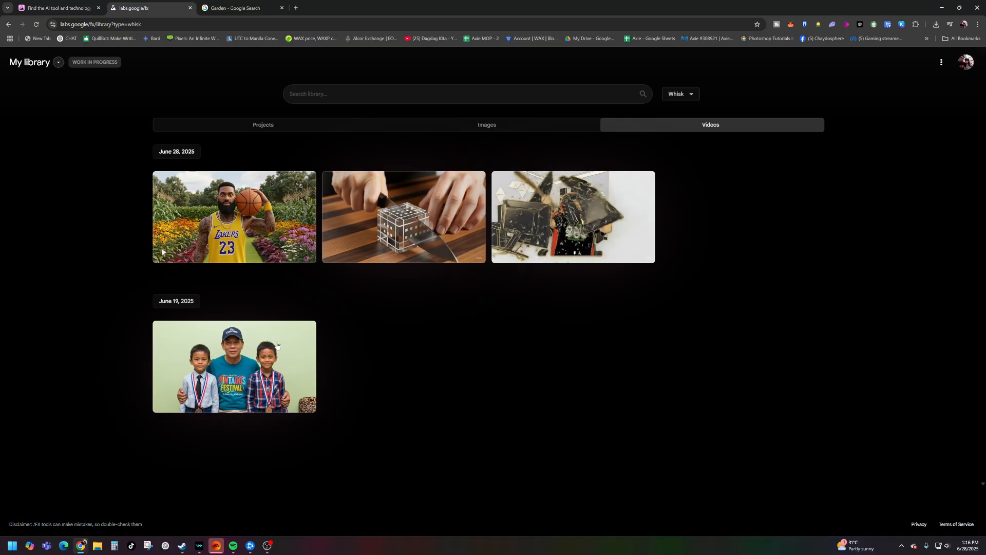
Step: Browse the library's saved images from June 28 back to June 19, 2025
left_click(485, 127)
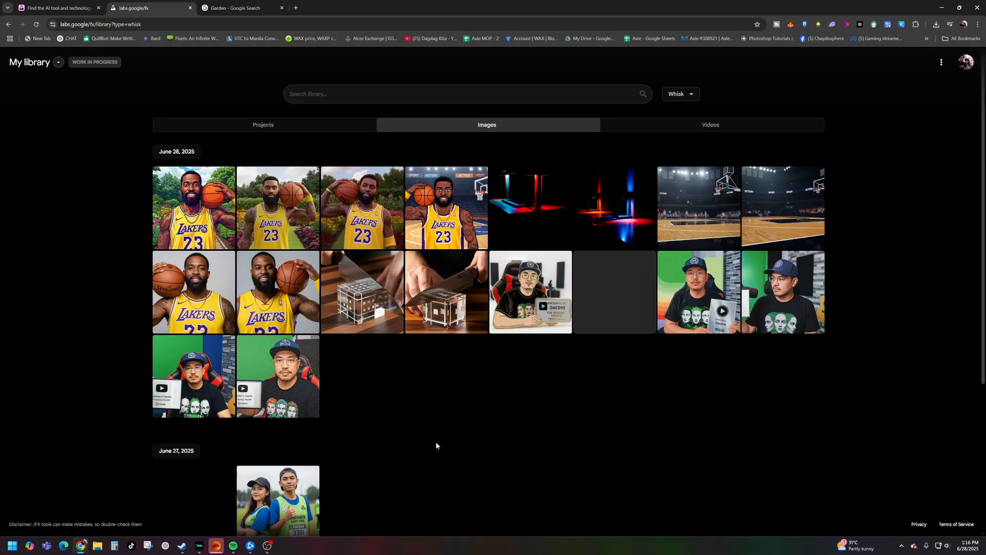
scroll(435, 441, "down", 4)
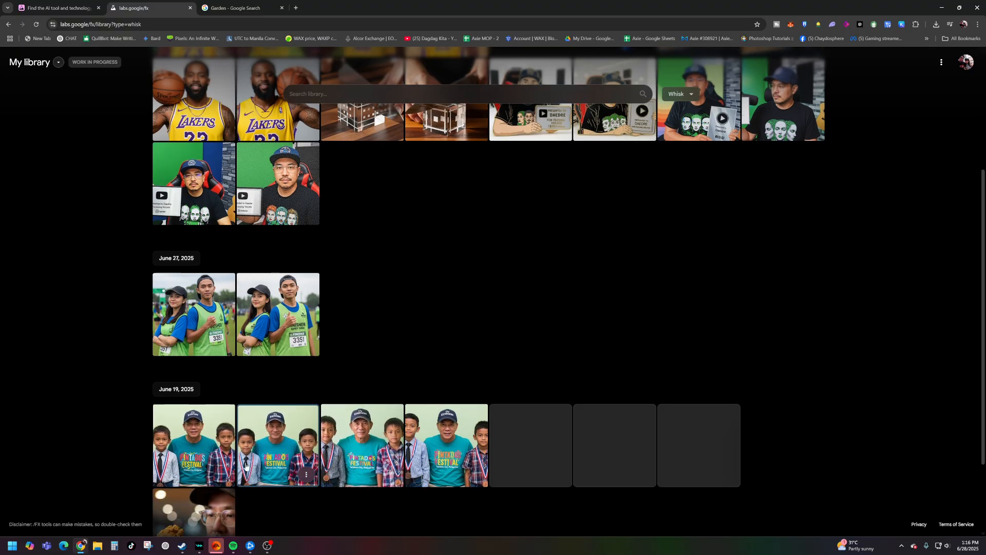
scroll(207, 466, "down", 2)
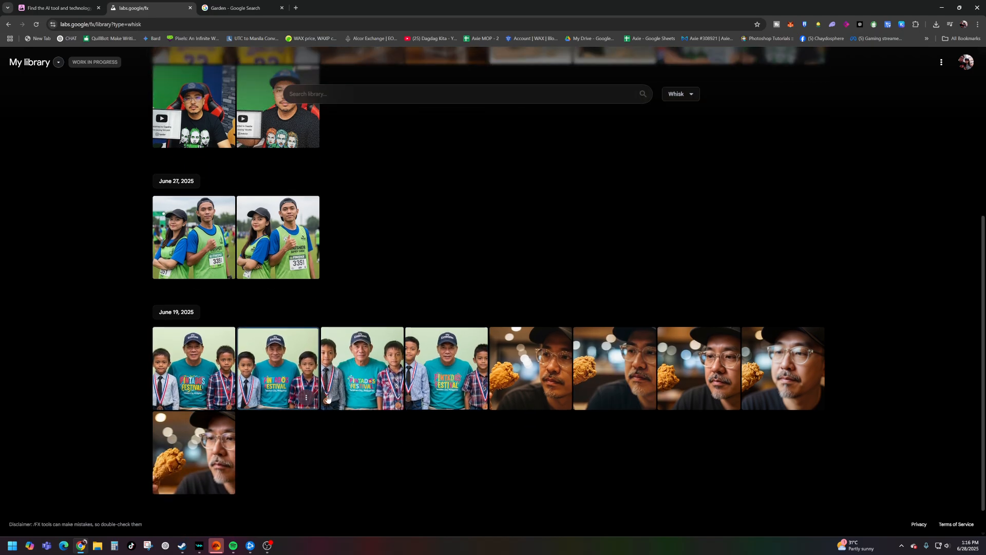
scroll(576, 134, "up", 6)
Step: Open the June 19, 2025 project showing a man with two boys wearing medals from the library's saved projects
left_click(255, 127)
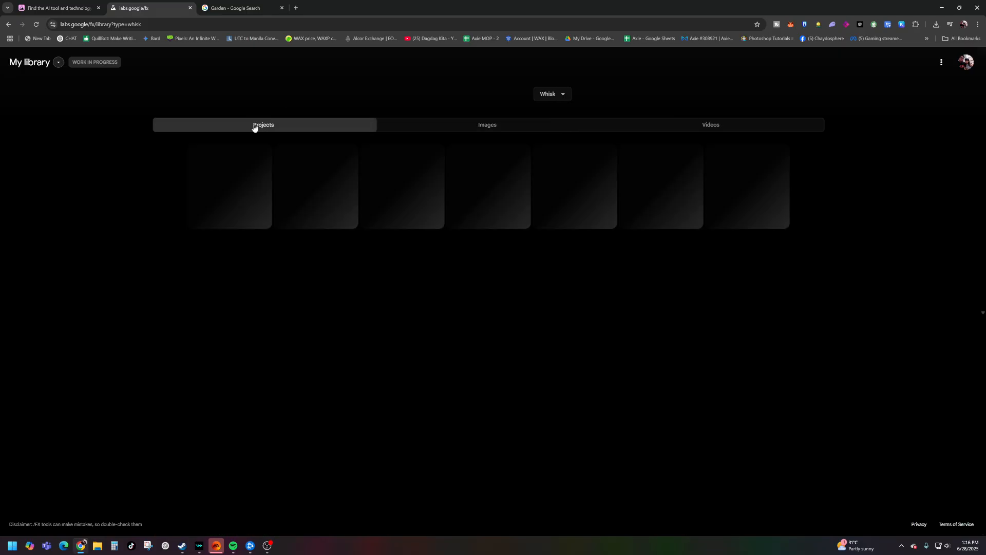
scroll(376, 427, "down", 3)
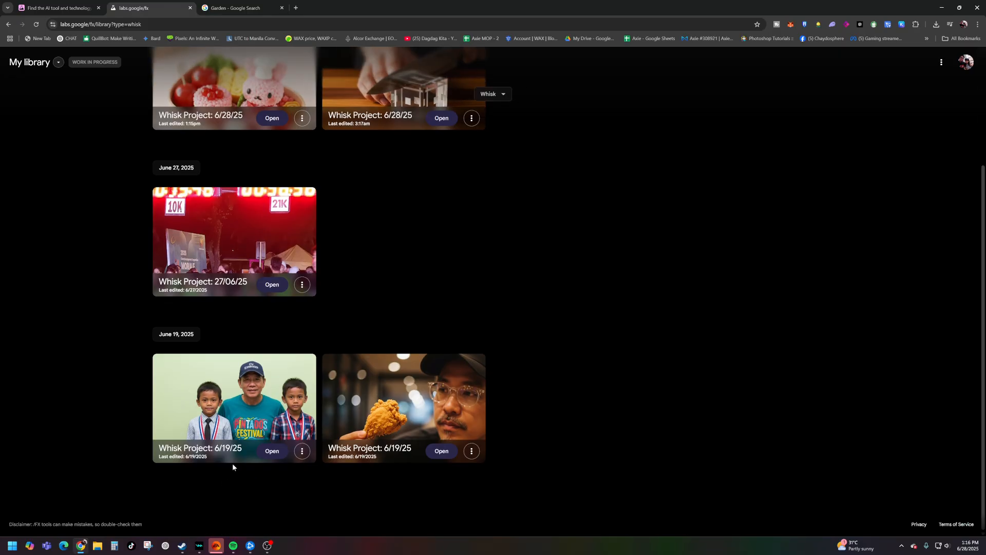
left_click(267, 452)
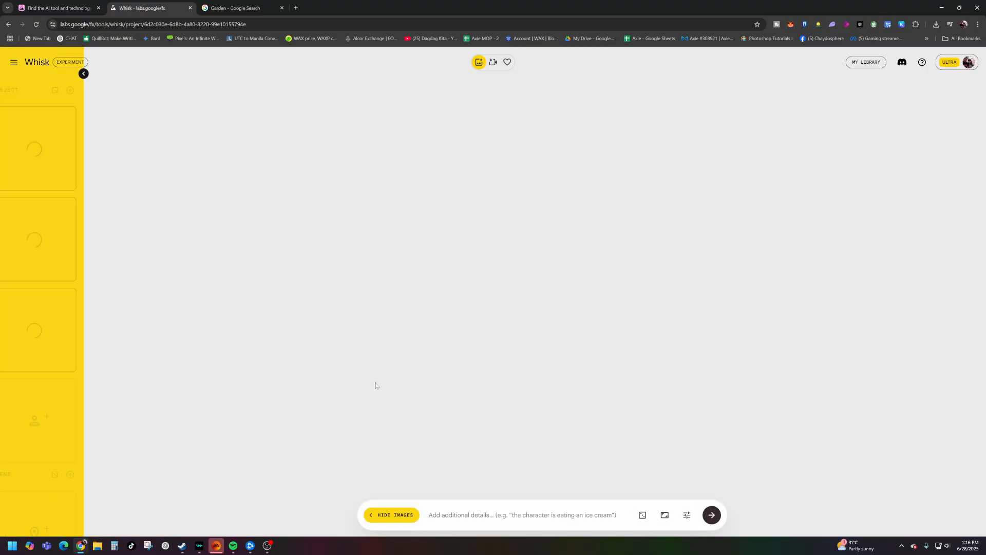